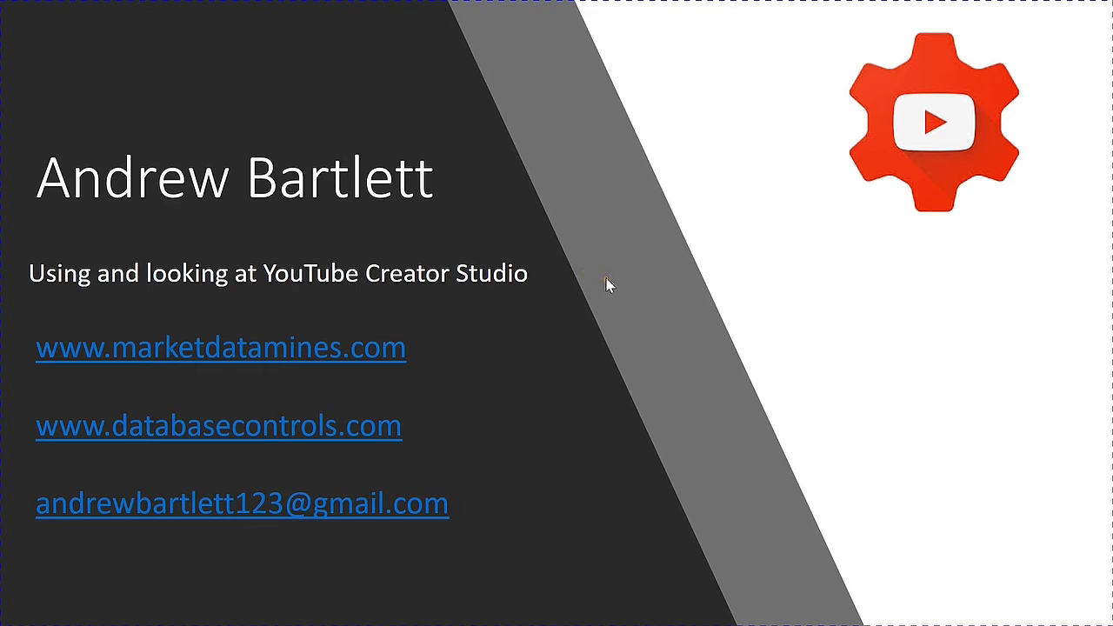
Step: Exit the PowerPoint title slide show to reveal the Windows desktop
left_click(423, 129)
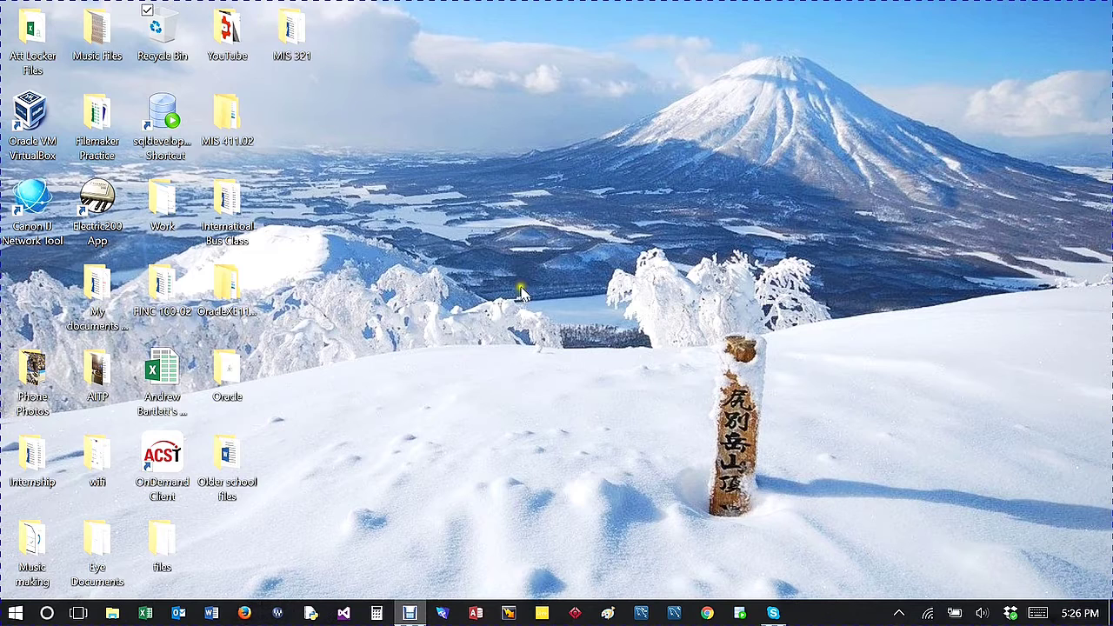
Step: Launch Firefox and go to YouTube through the Google apps grid
left_click(244, 614)
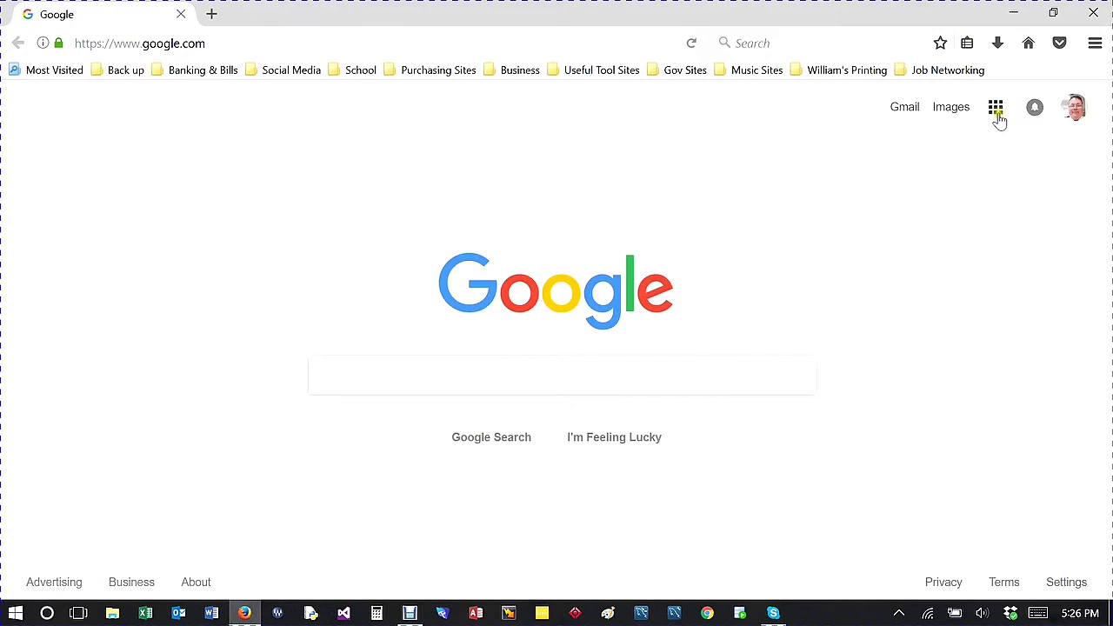
left_click(997, 117)
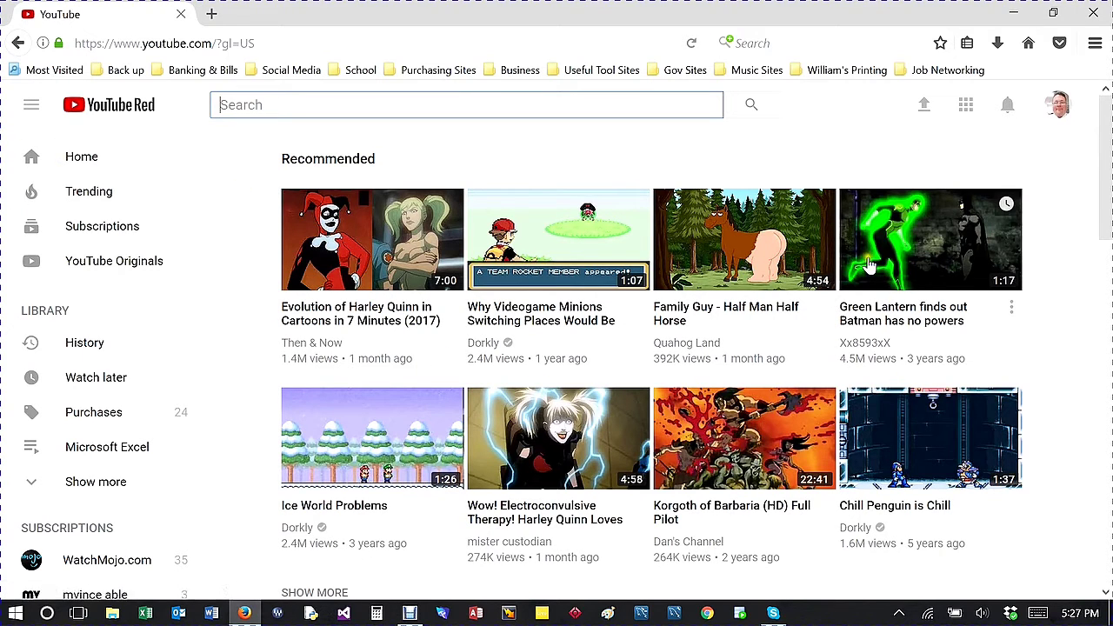
scroll(654, 290, "down", 3)
scroll(654, 290, "up", 3)
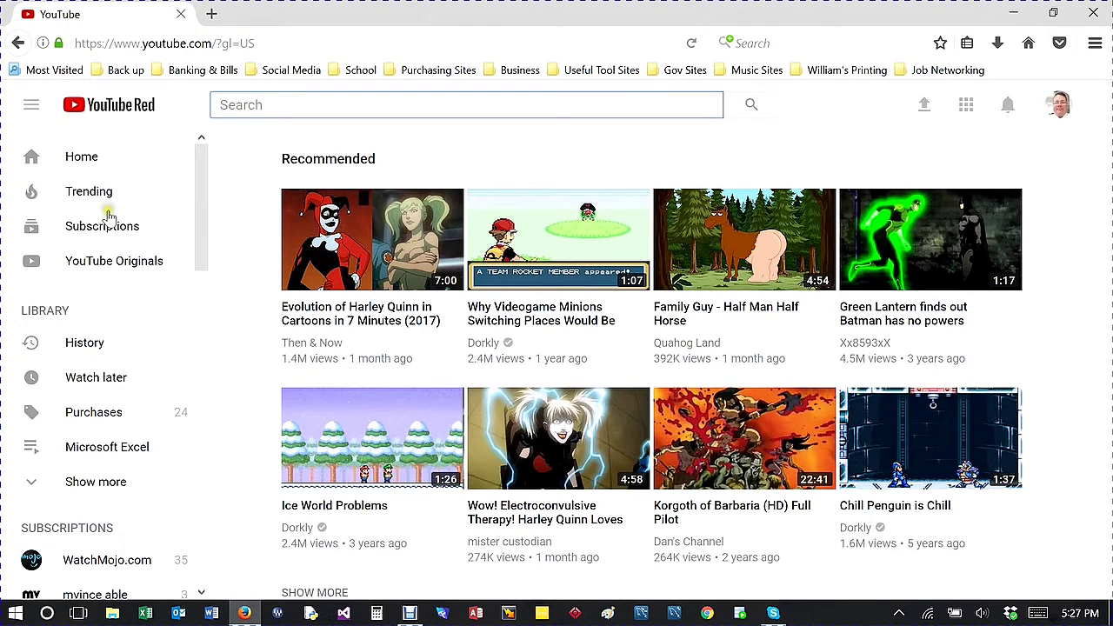
Step: Visit My channel from the avatar menu, scroll its Uploads row, then return home
left_click(1059, 109)
left_click(1059, 108)
left_click(1059, 109)
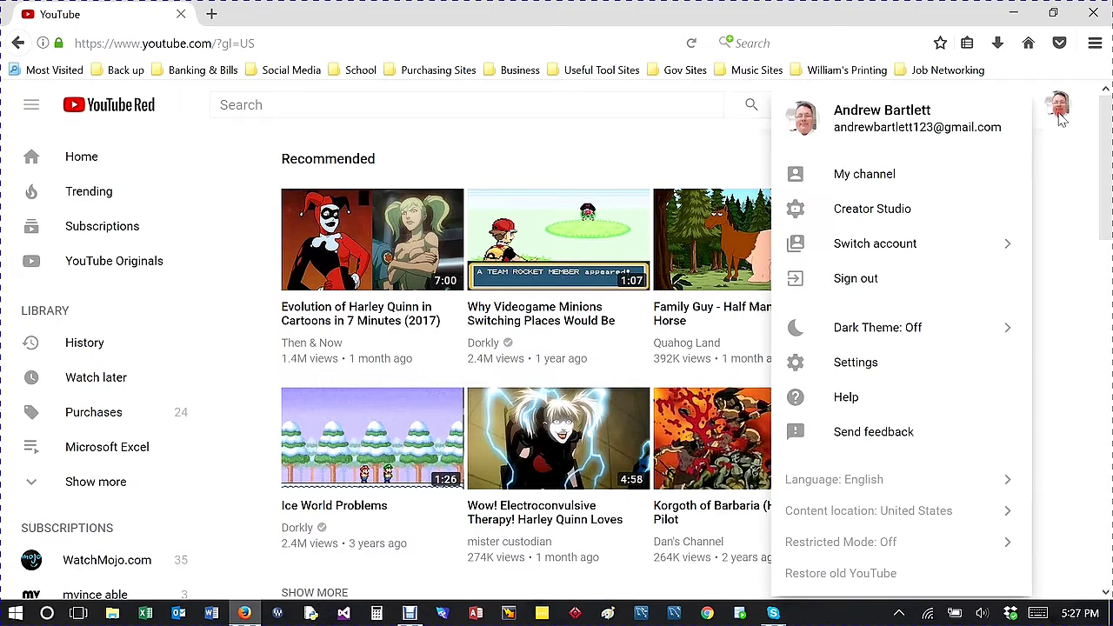
left_click(877, 189)
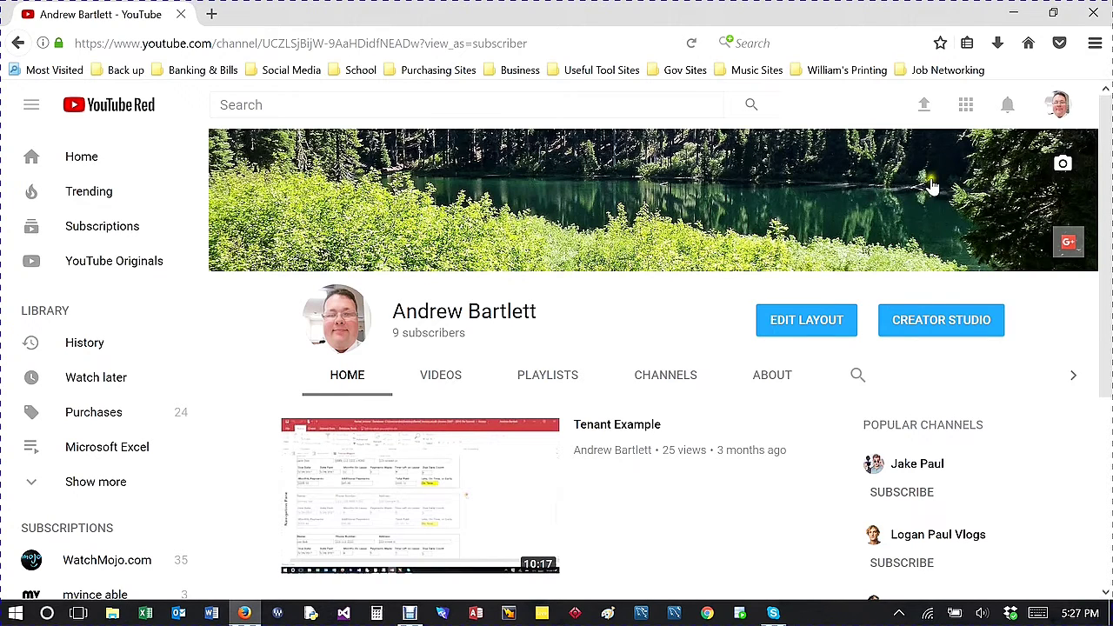
scroll(869, 200, "down", 2)
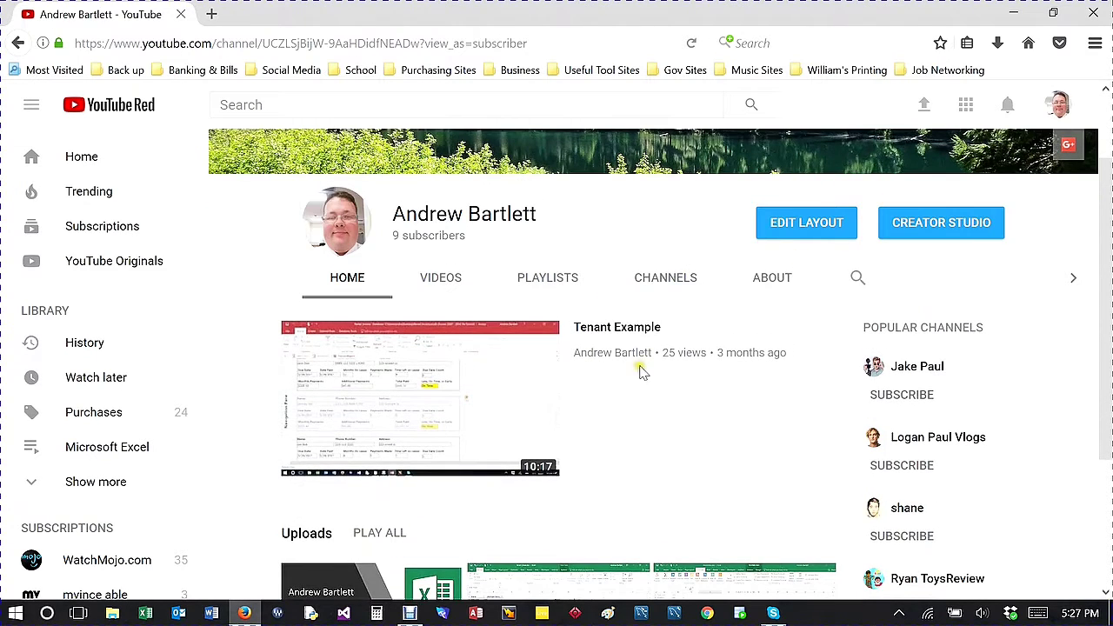
scroll(656, 392, "down", 3)
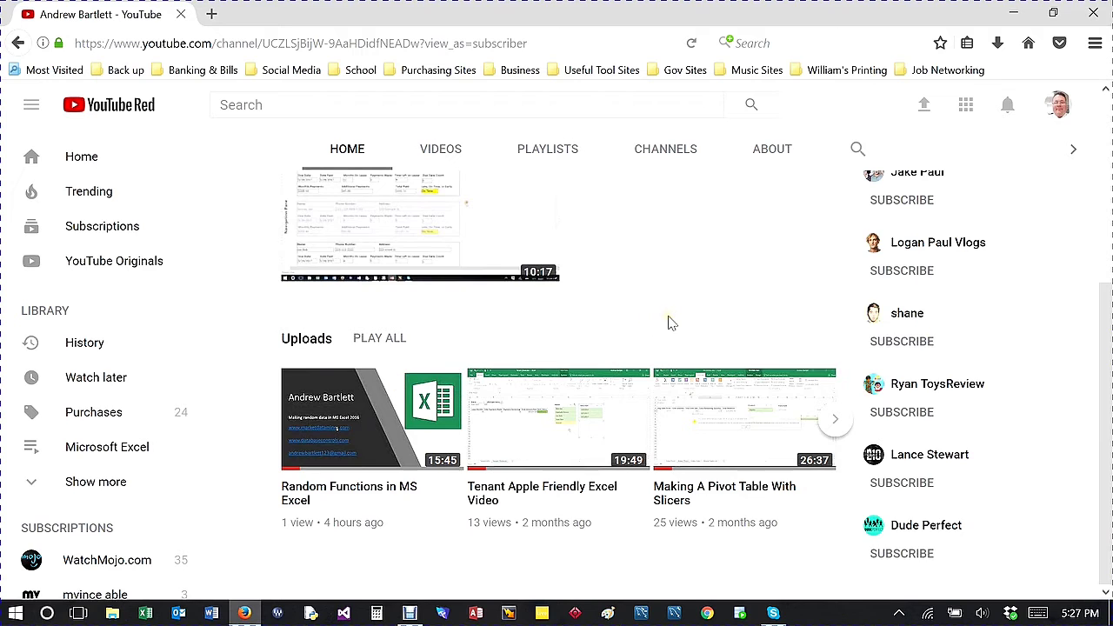
scroll(670, 322, "up", 5)
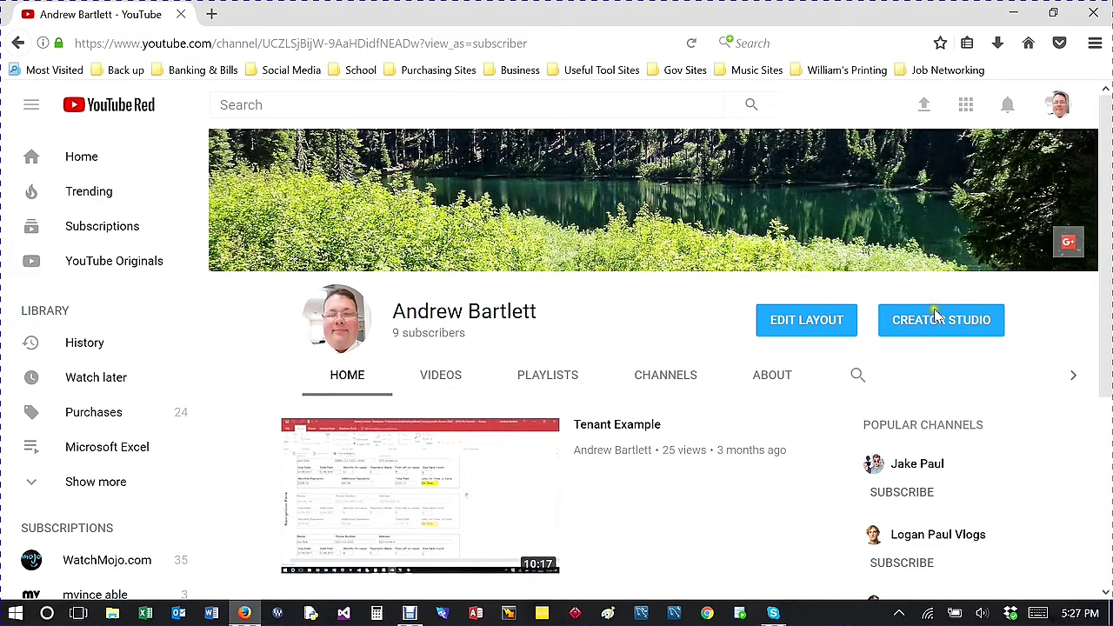
scroll(658, 305, "down", 3)
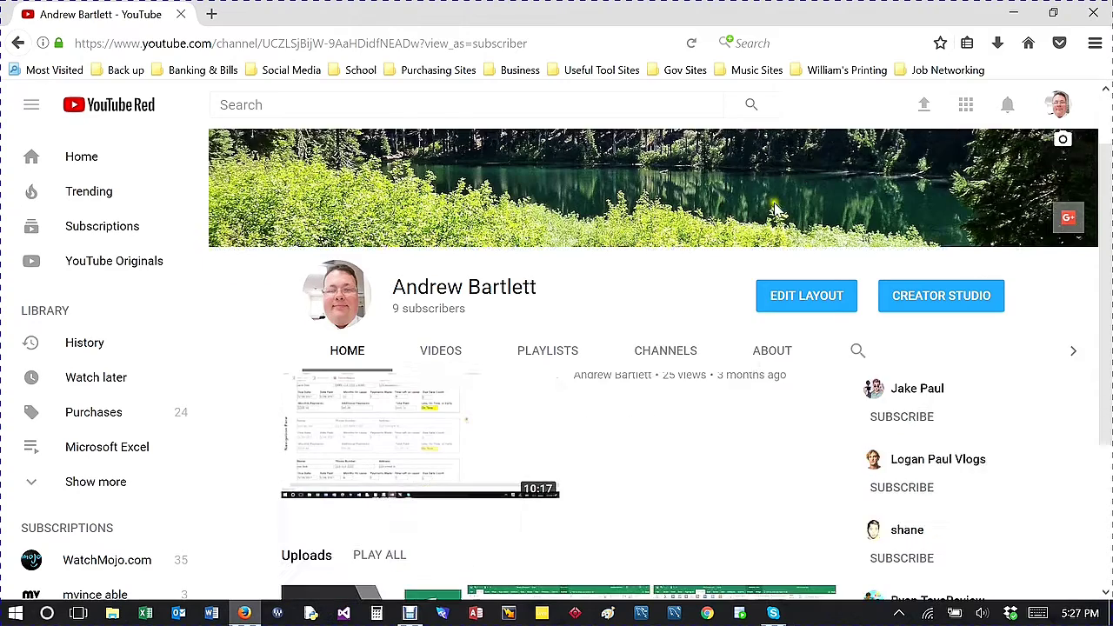
scroll(609, 300, "up", 3)
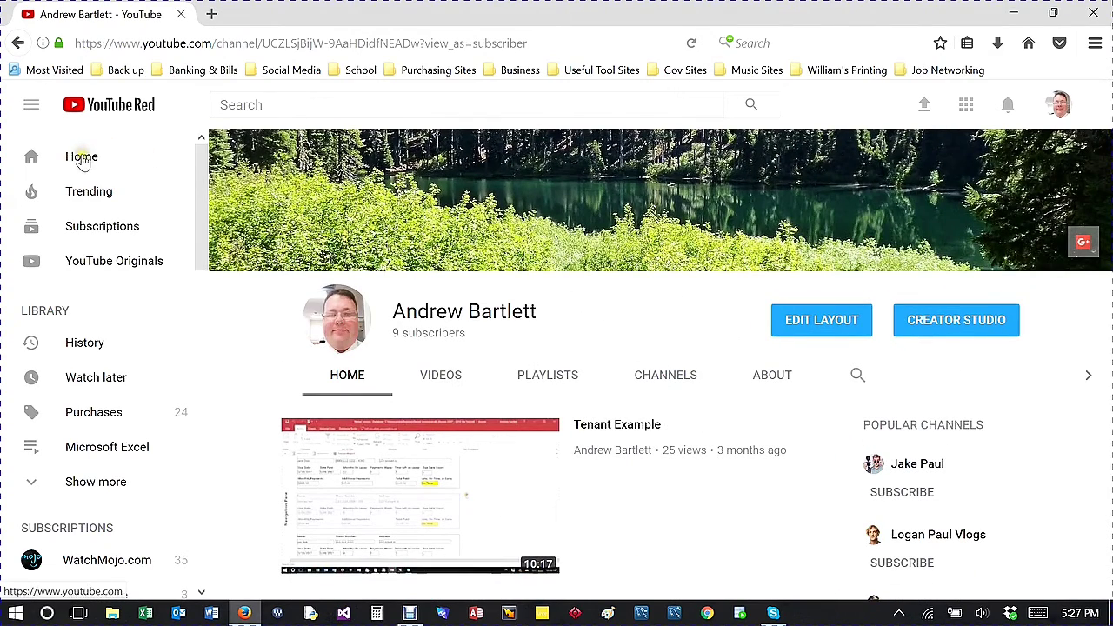
left_click(40, 154)
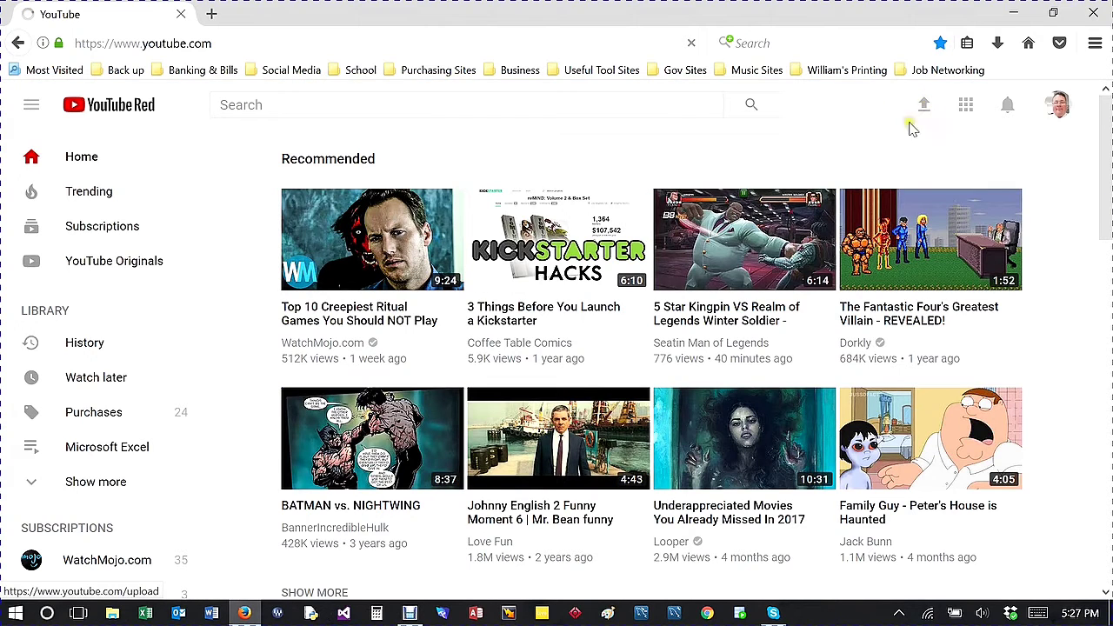
Step: Open the upload page and switch the upload privacy from Unlisted to Private
left_click(921, 111)
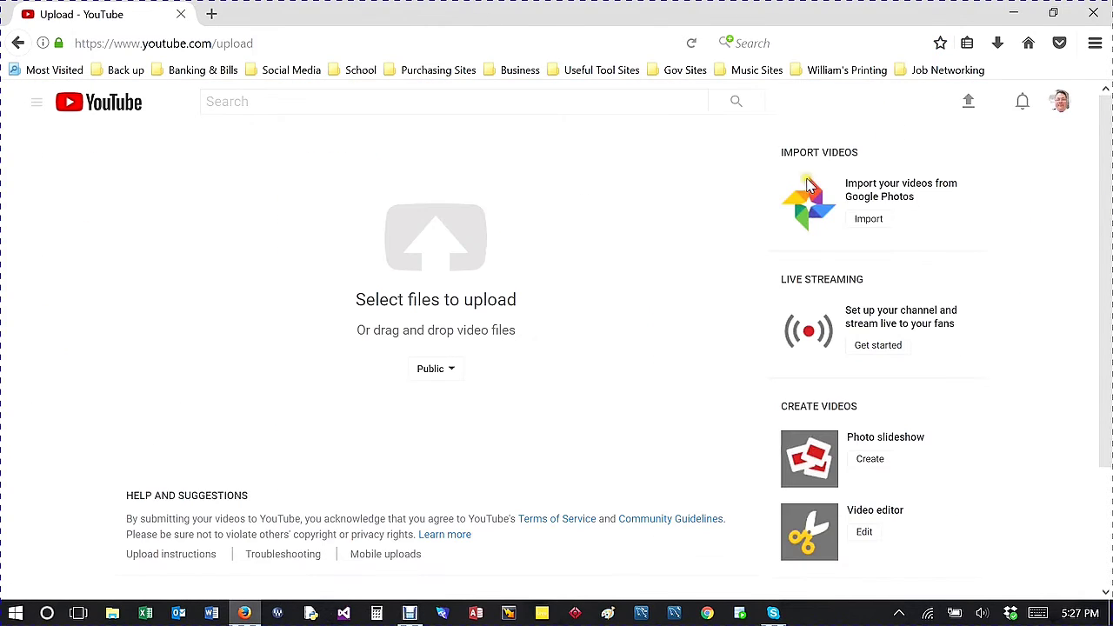
left_click(454, 374)
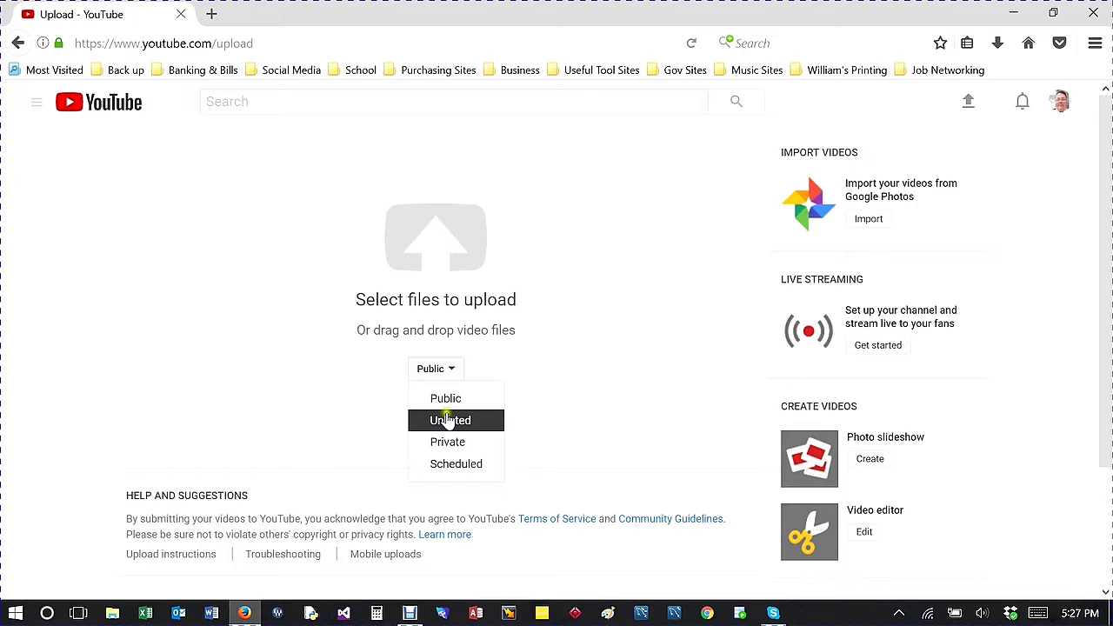
left_click(449, 422)
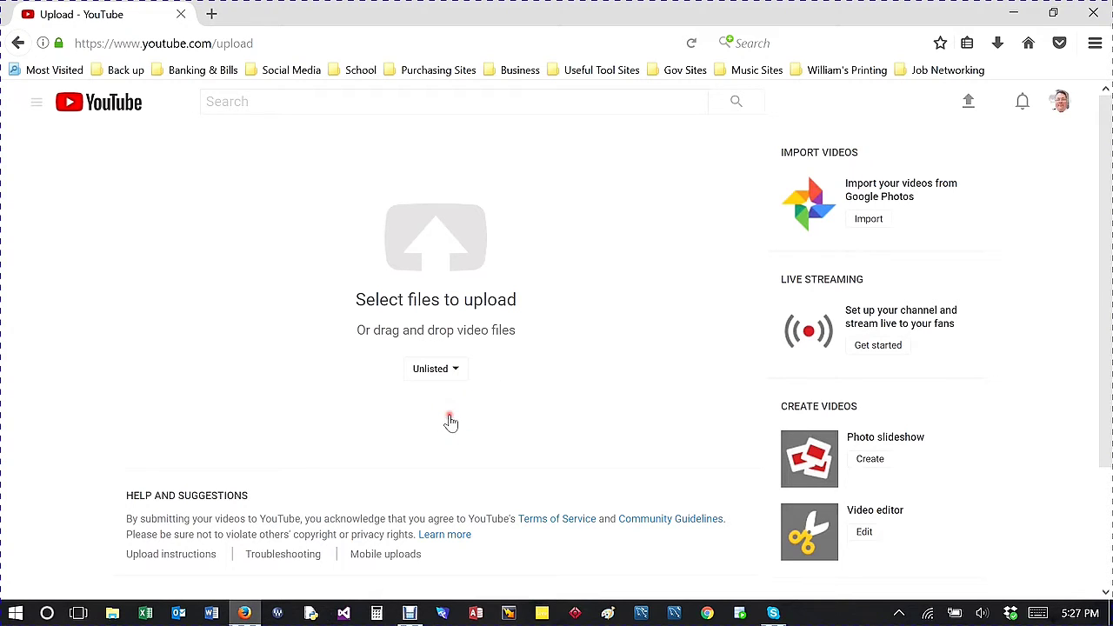
left_click(456, 372)
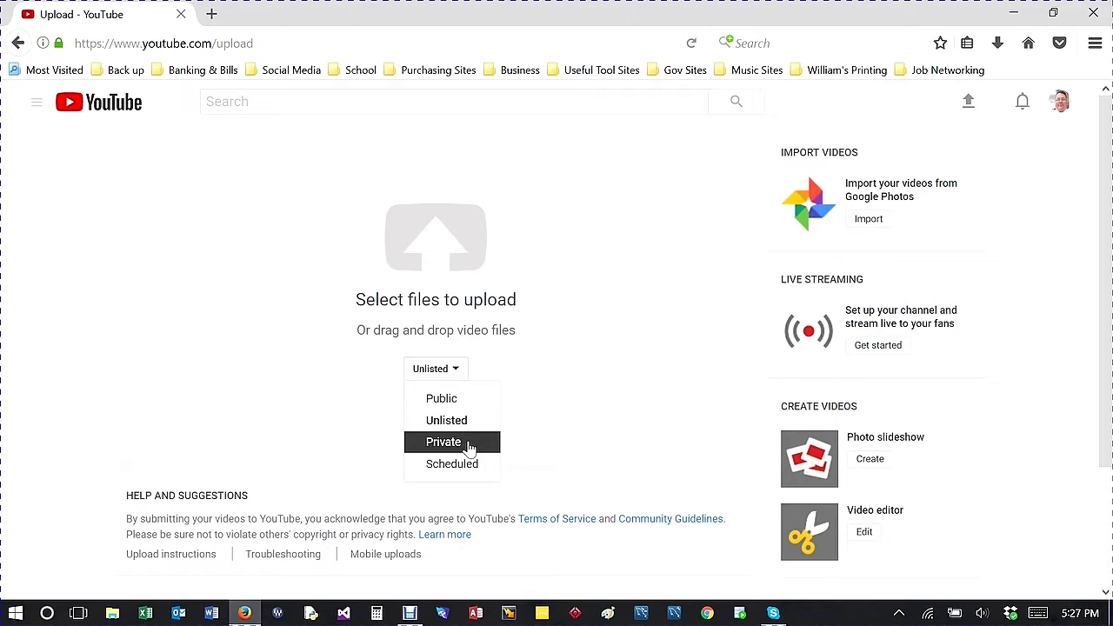
left_click(469, 447)
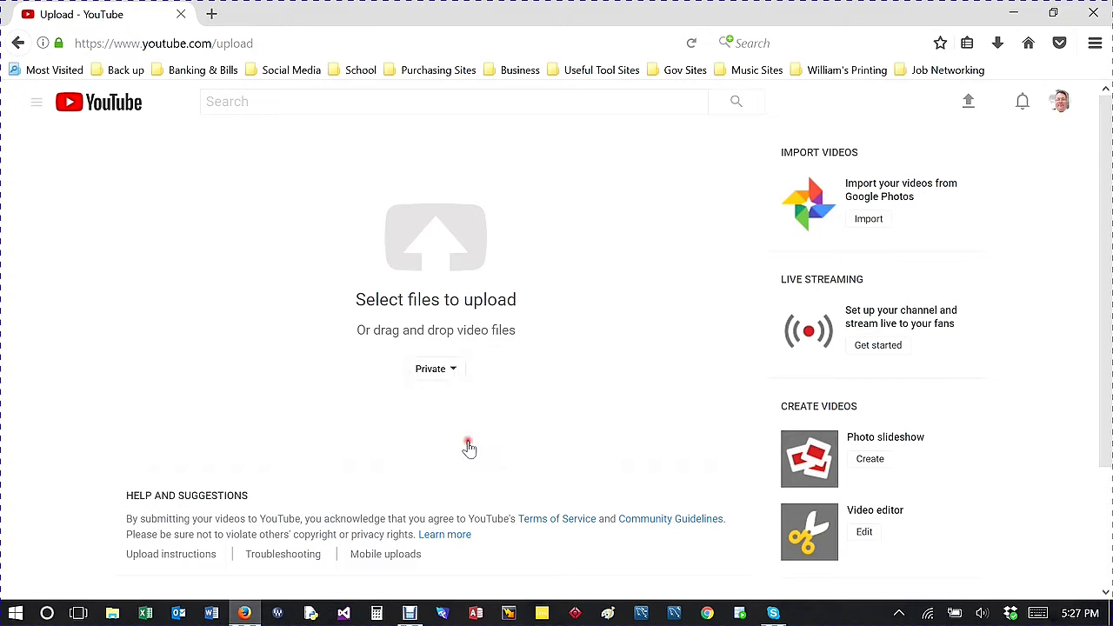
left_click(453, 370)
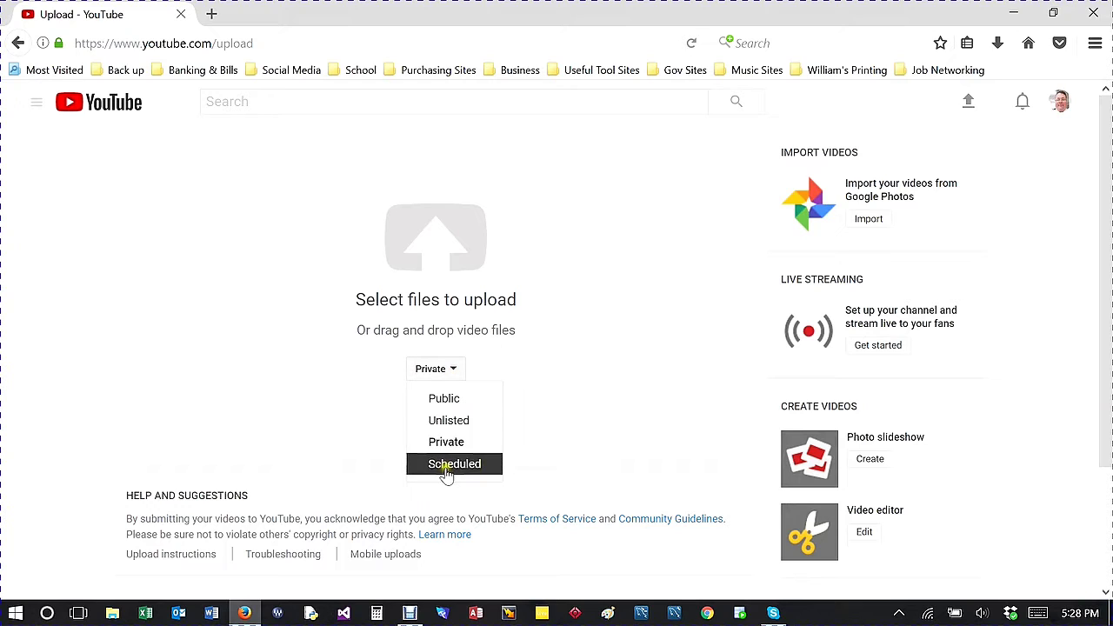
left_click(529, 330)
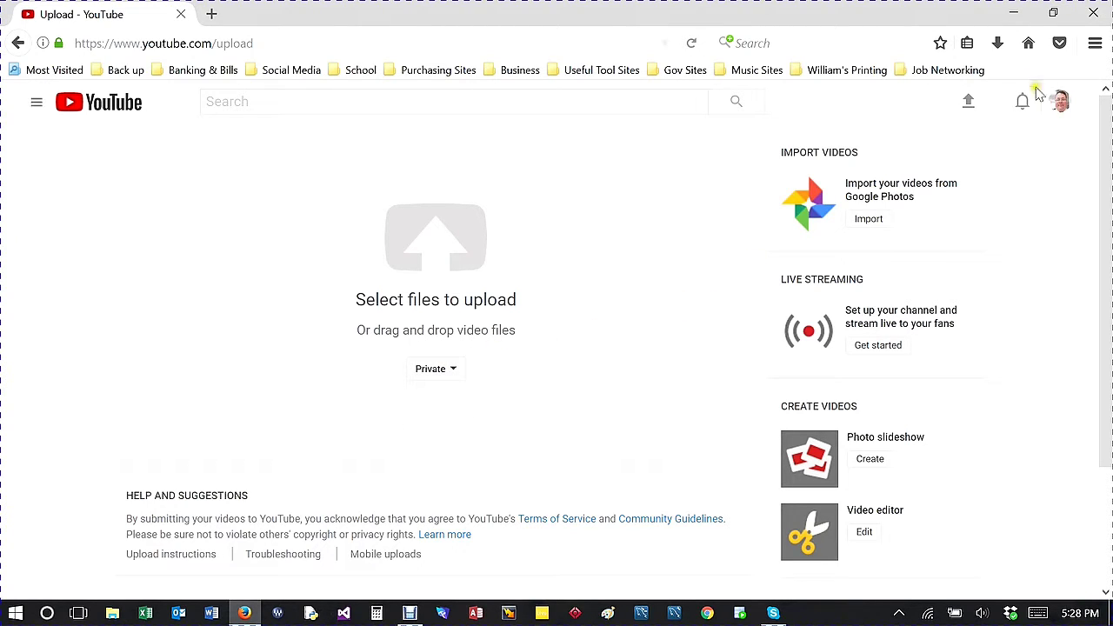
left_click(1060, 102)
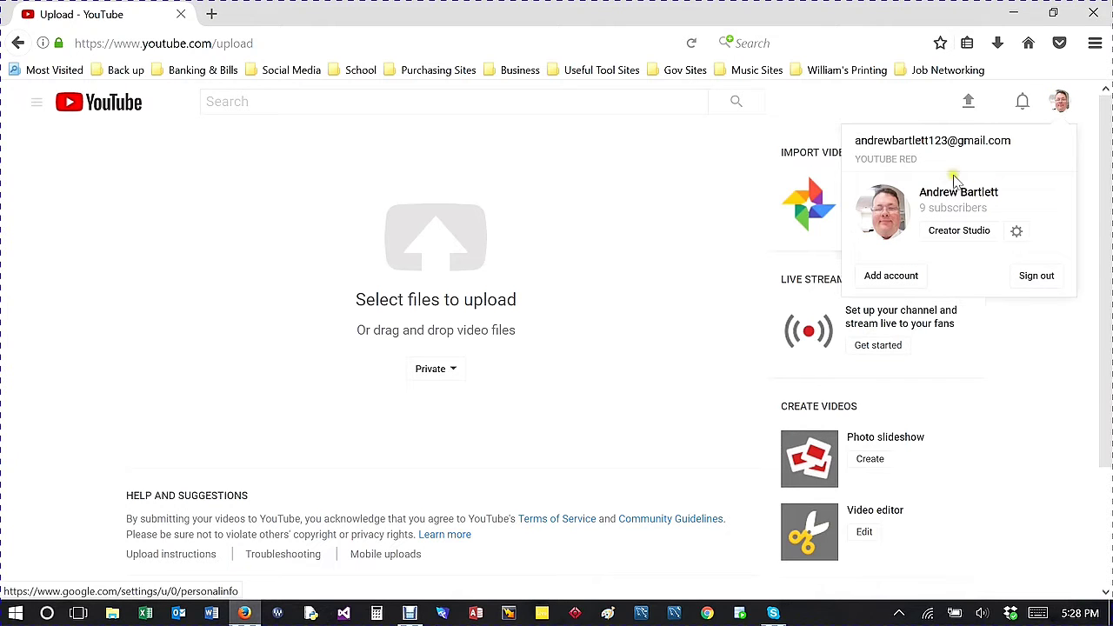
Step: Open Creator Studio and scroll through the Video Manager list of 48 uploads
left_click(953, 233)
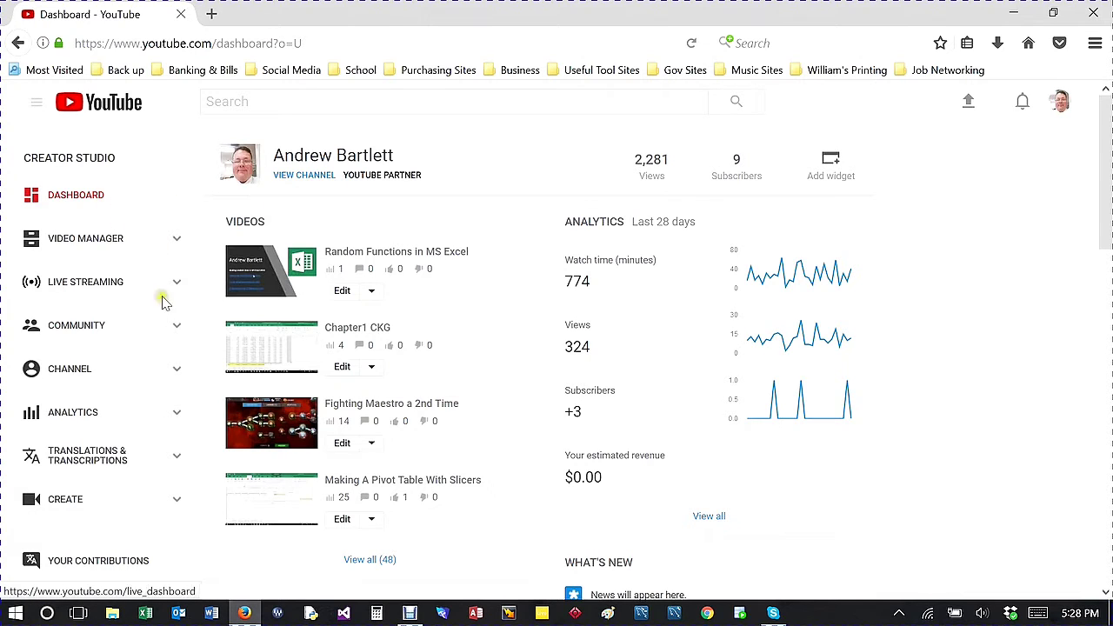
left_click(180, 240)
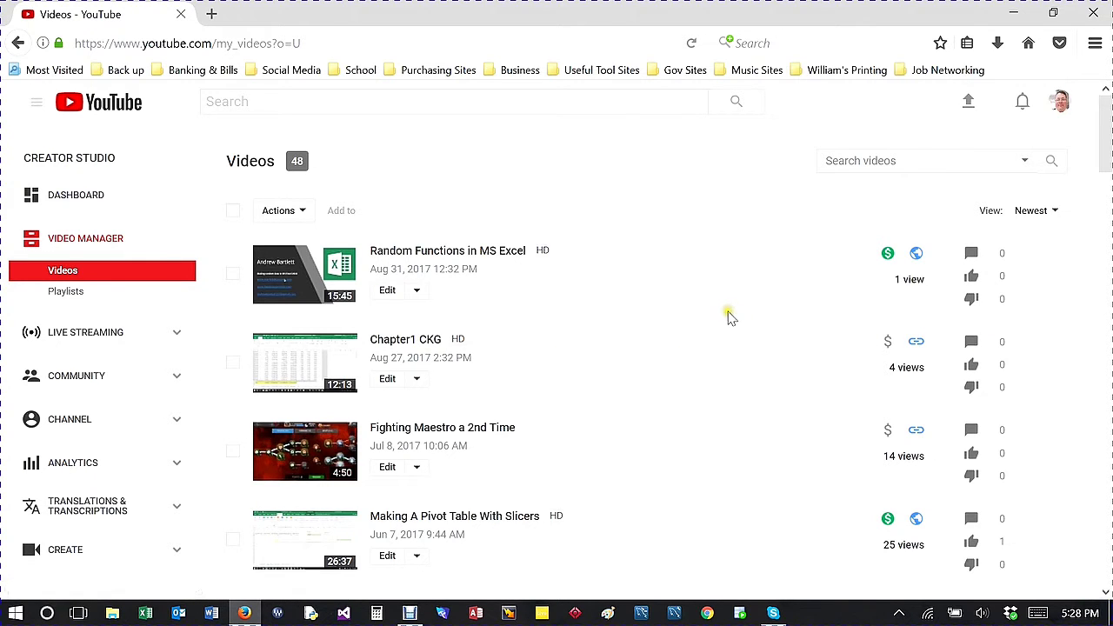
scroll(729, 317, "down", 3)
scroll(445, 288, "up", 1)
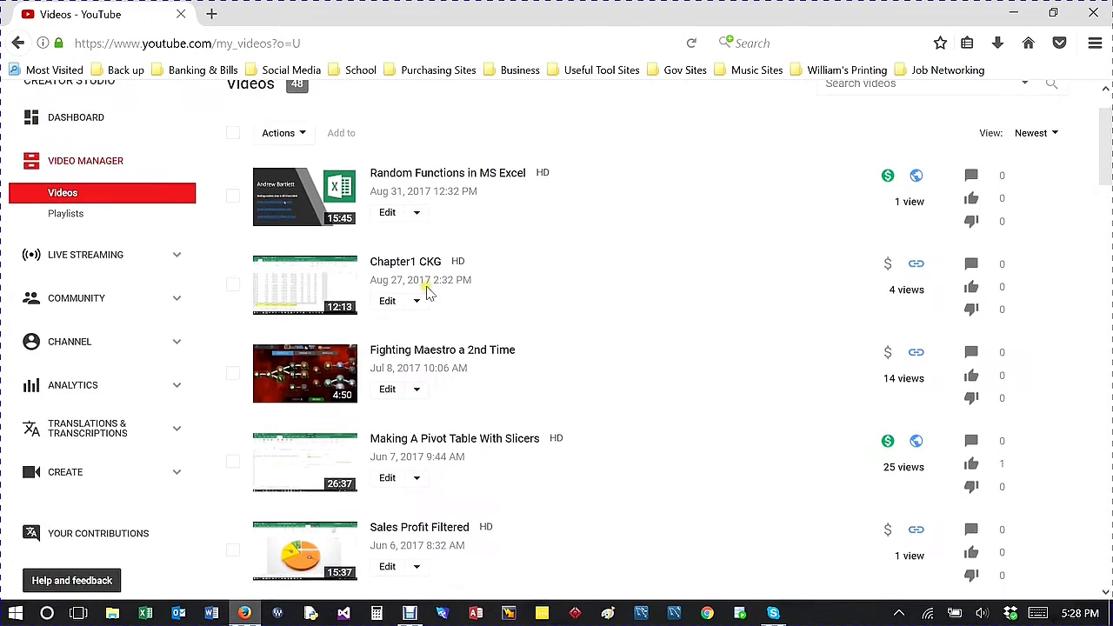
scroll(428, 327, "up", 3)
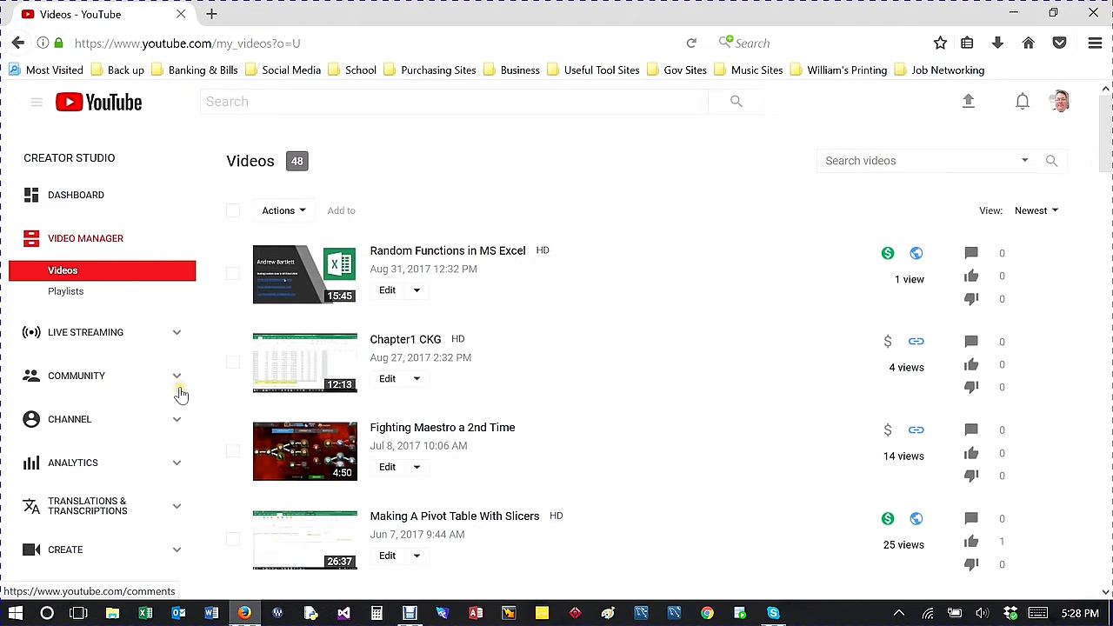
left_click(173, 421)
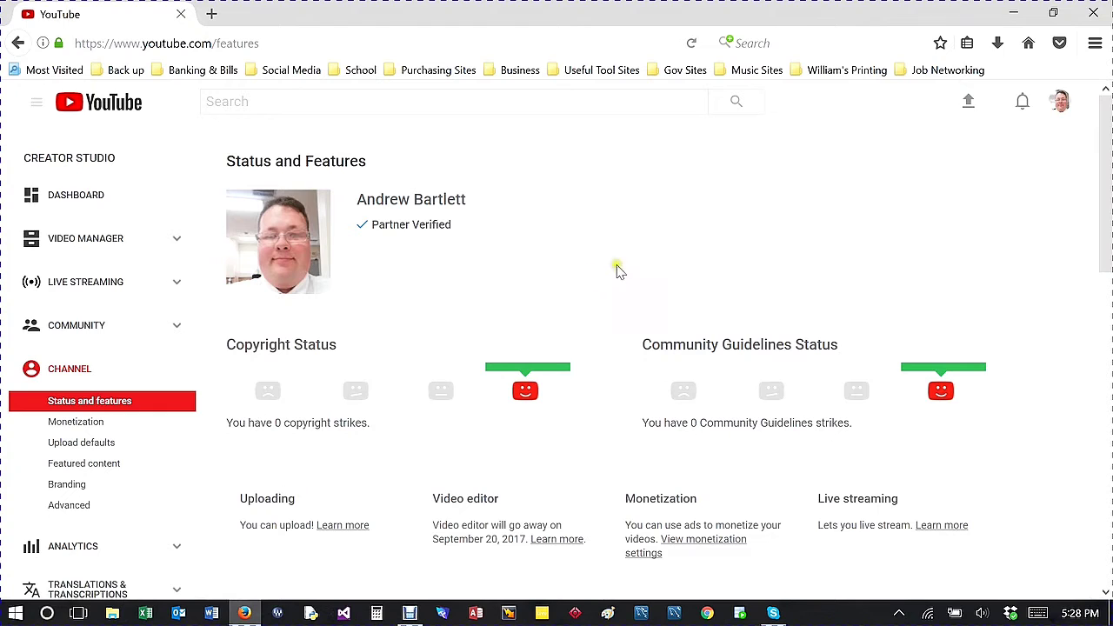
Step: Scroll the Status and Features page showing Partner Verified and zero copyright or Community Guidelines strikes
scroll(635, 266, "down", 2)
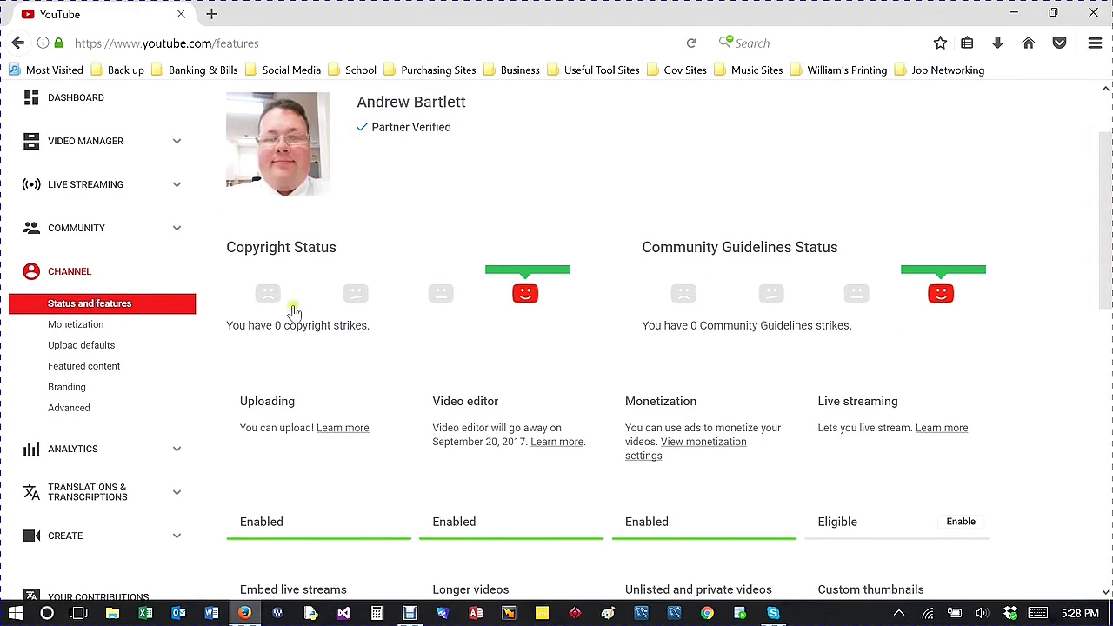
scroll(825, 310, "down", 8)
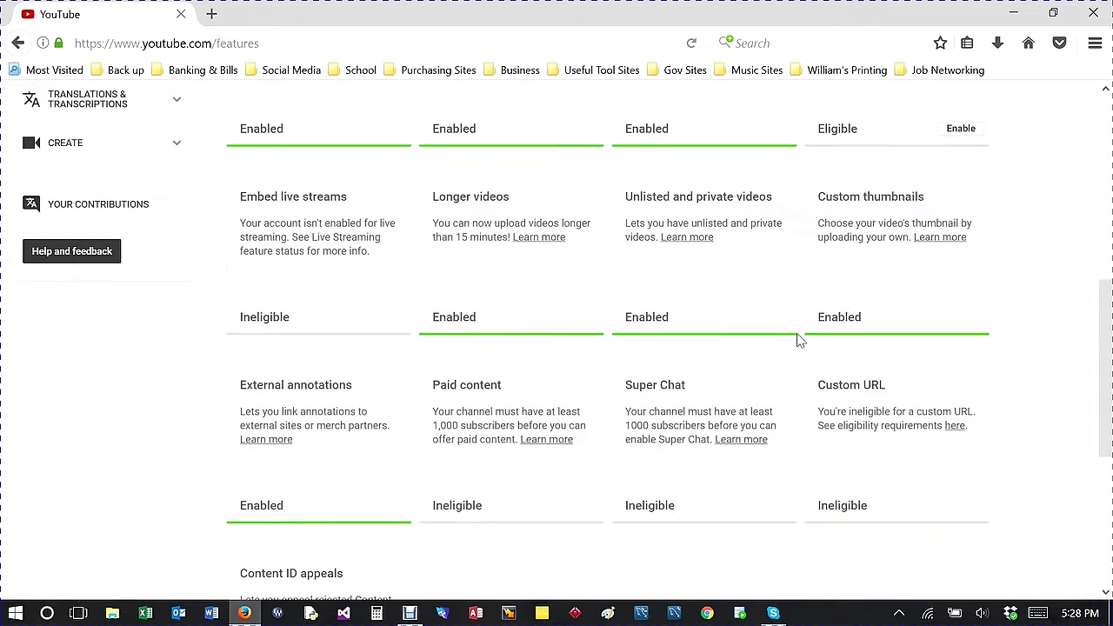
scroll(793, 343, "up", 1)
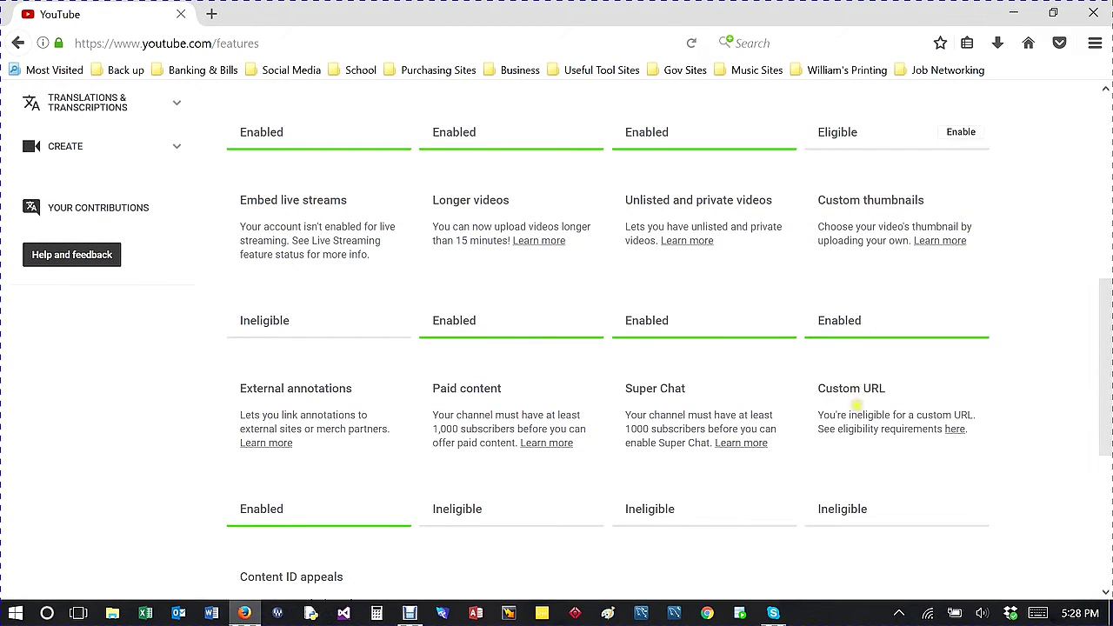
scroll(857, 406, "down", 2)
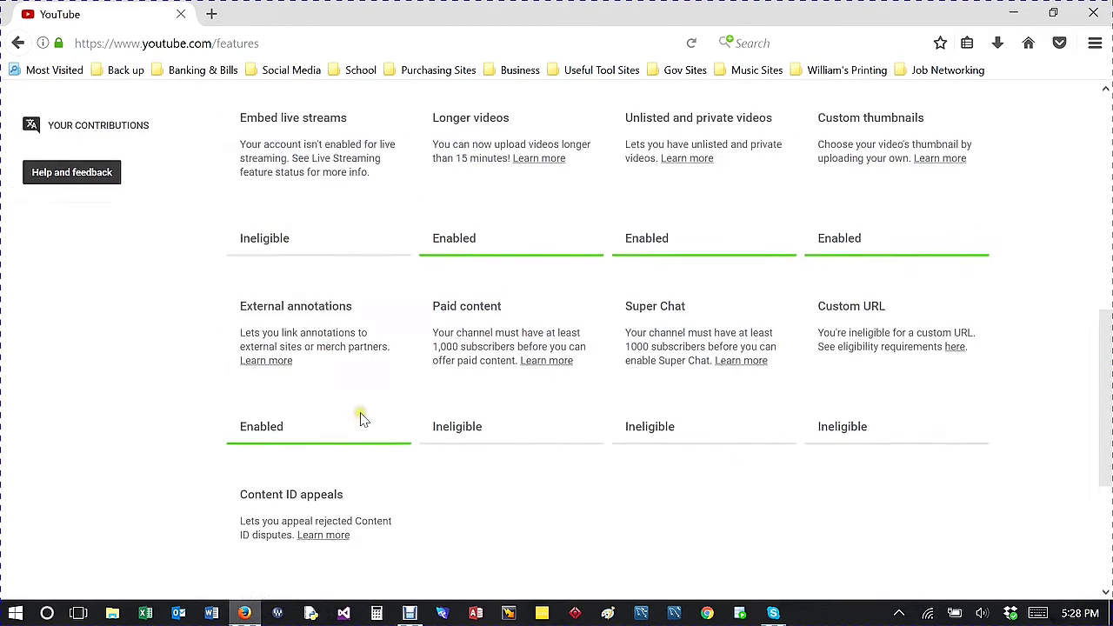
scroll(362, 418, "up", 10)
scroll(523, 178, "up", 2)
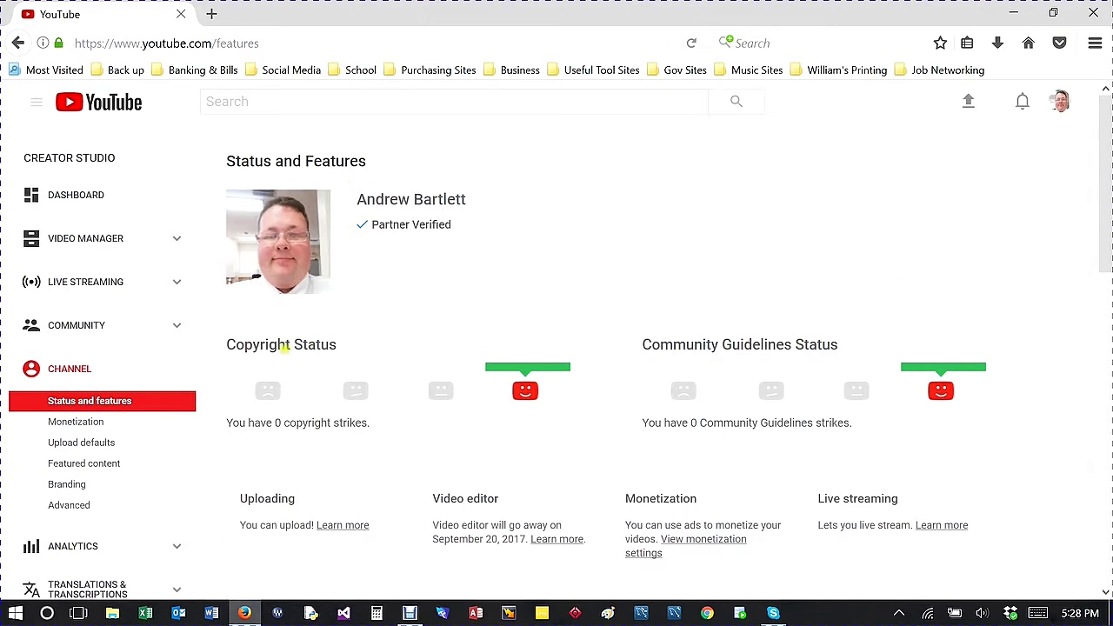
left_click(360, 101)
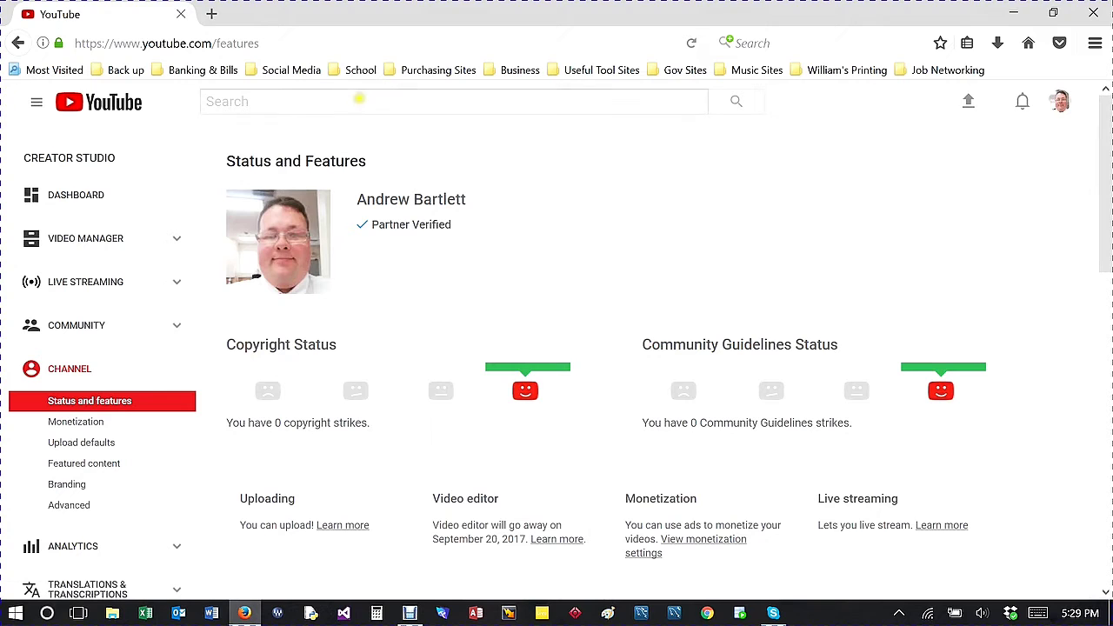
Step: Open the creator's channel in a new tab via its URL and Google result, then close it
left_click(233, 14)
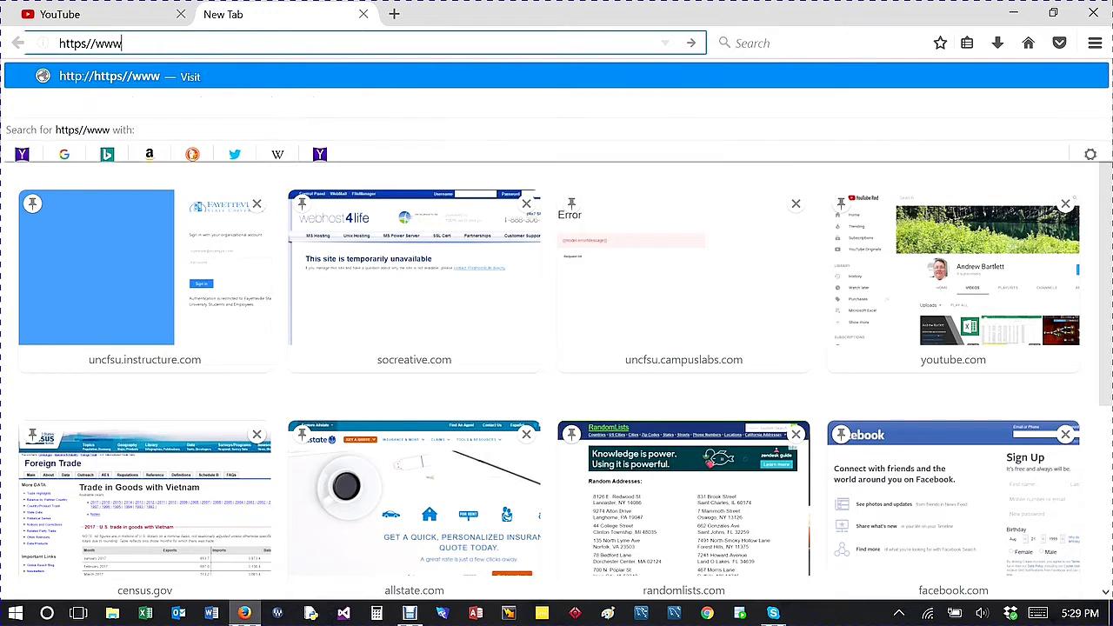
type("be.")
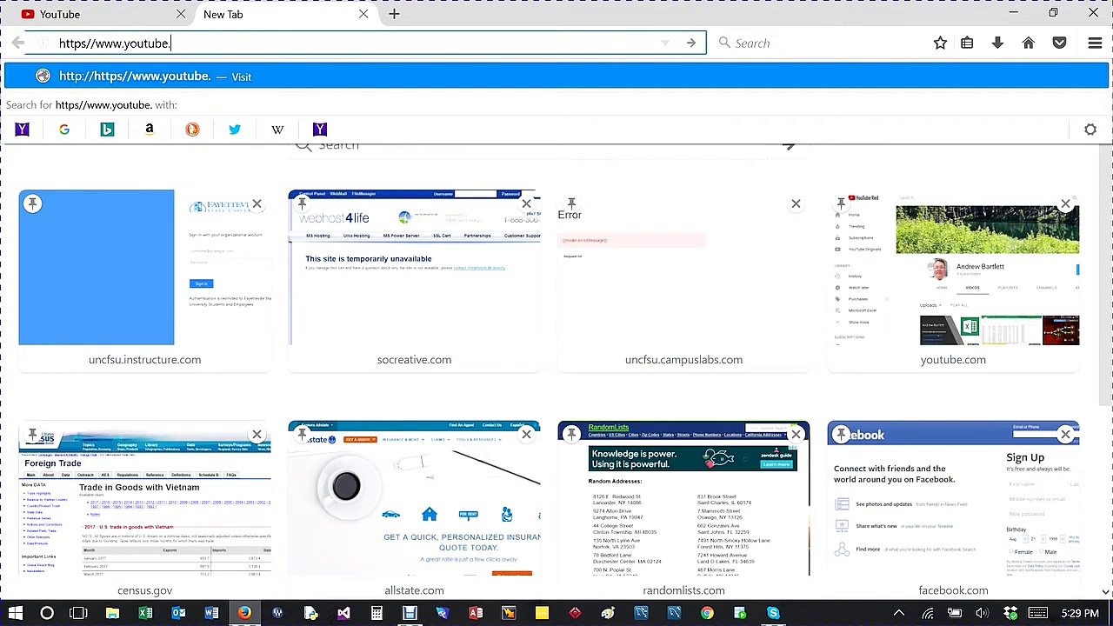
type("com/")
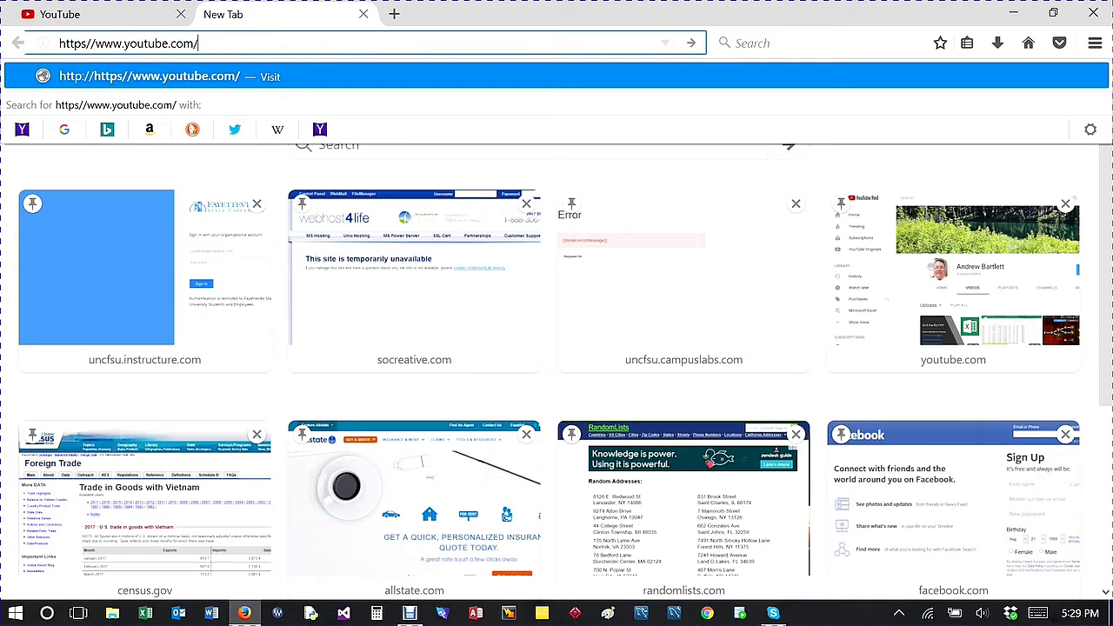
type("user/an")
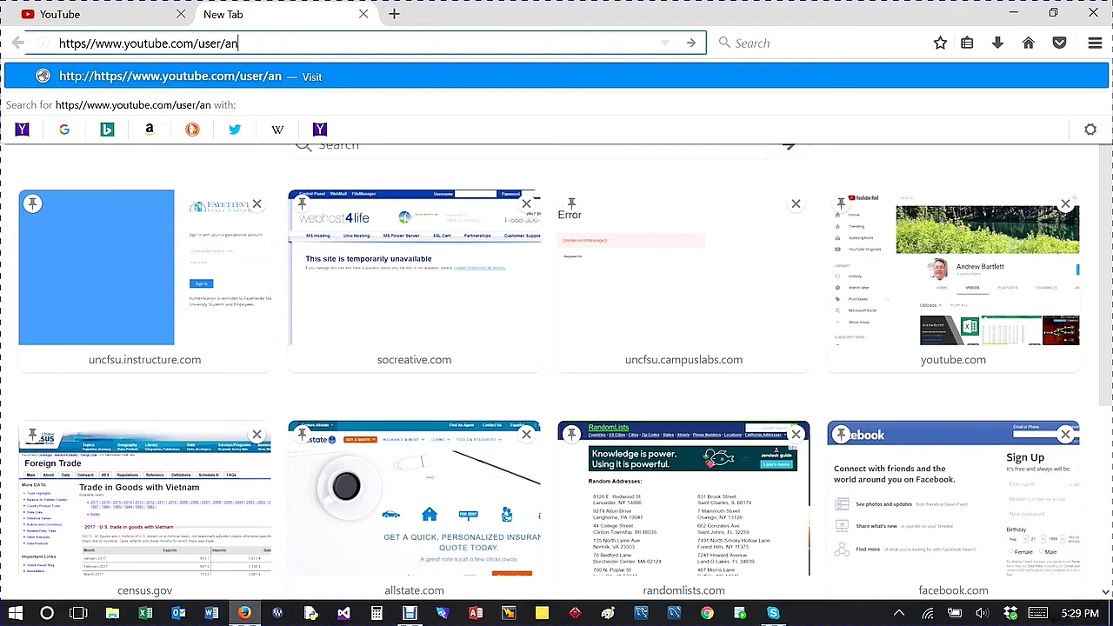
type("drewbartlett123&ie=utf-")
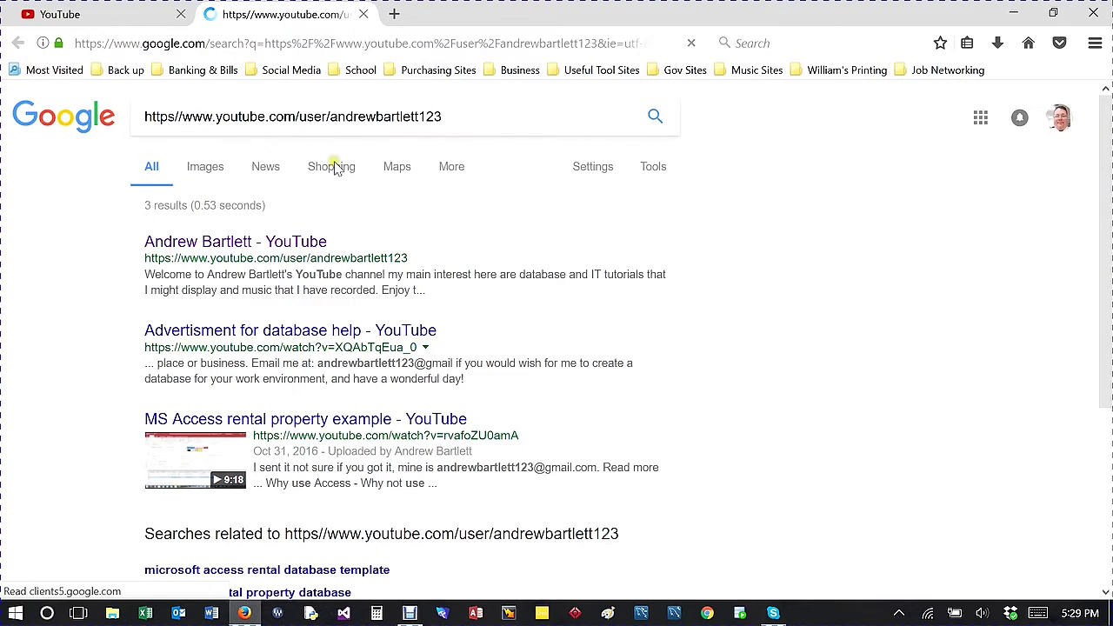
left_click(244, 252)
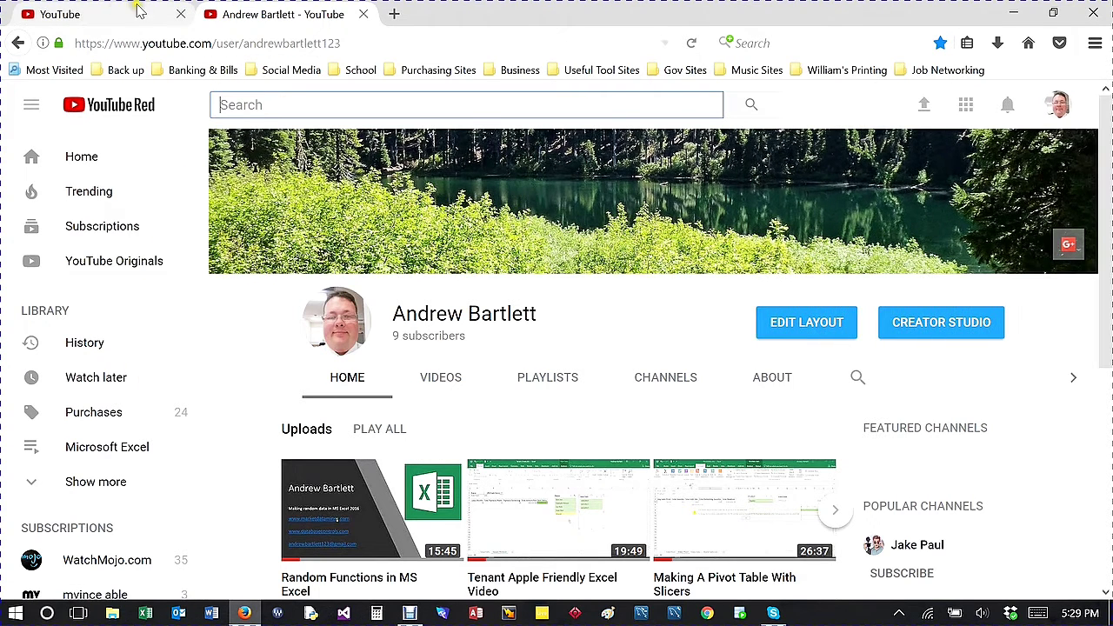
left_click(363, 14)
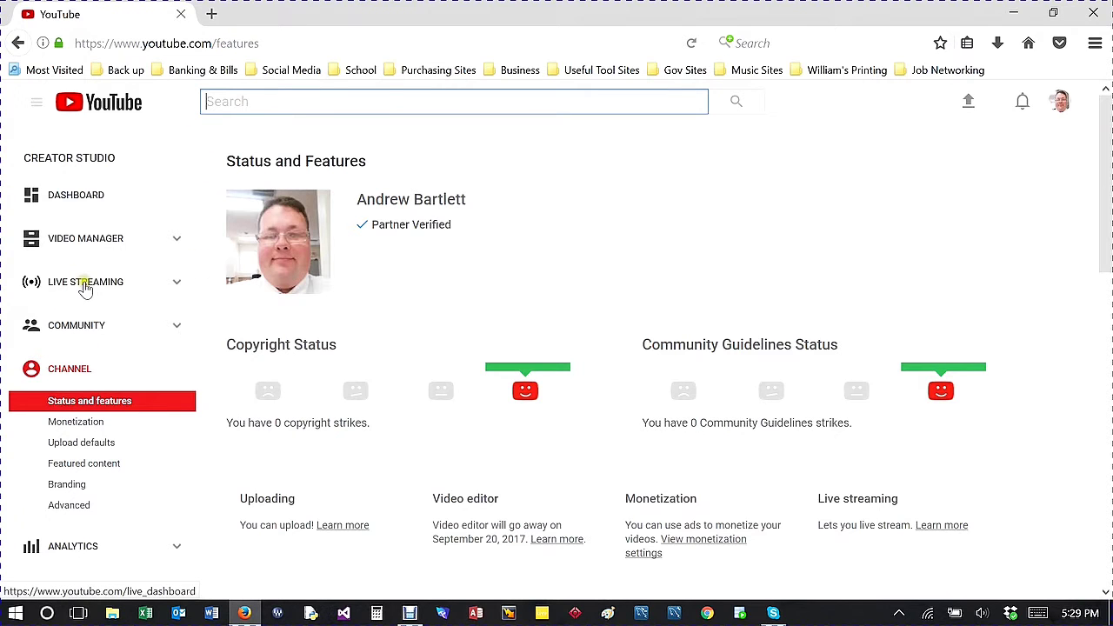
Step: Scroll down the Status and Features page and sidebar to the free Audio Library
scroll(85, 288, "down", 1)
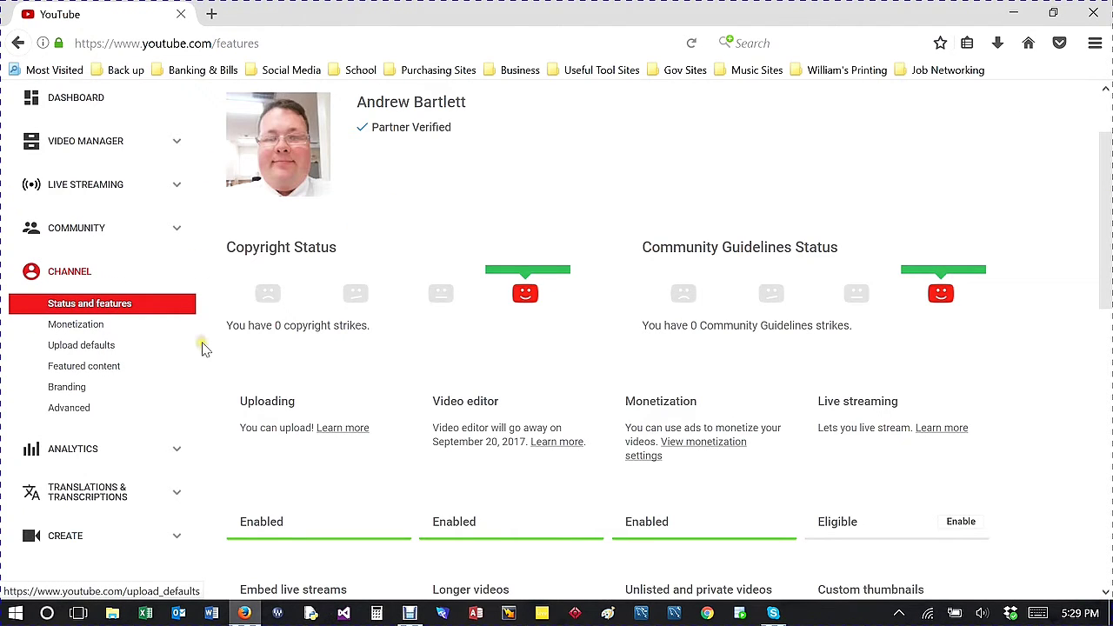
scroll(108, 386, "down", 1)
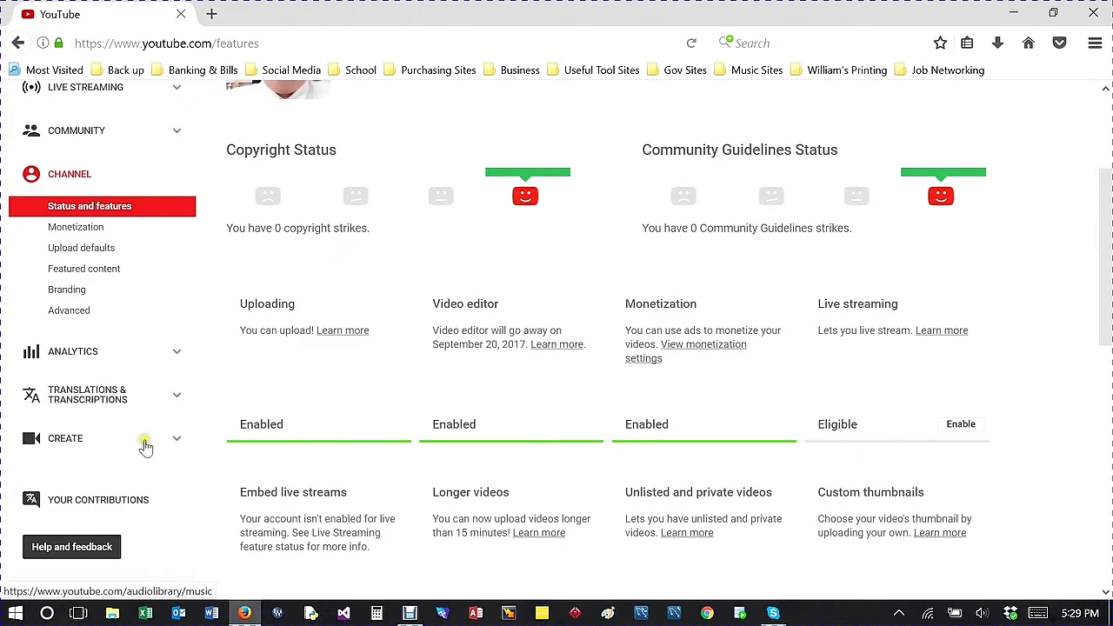
left_click(175, 446)
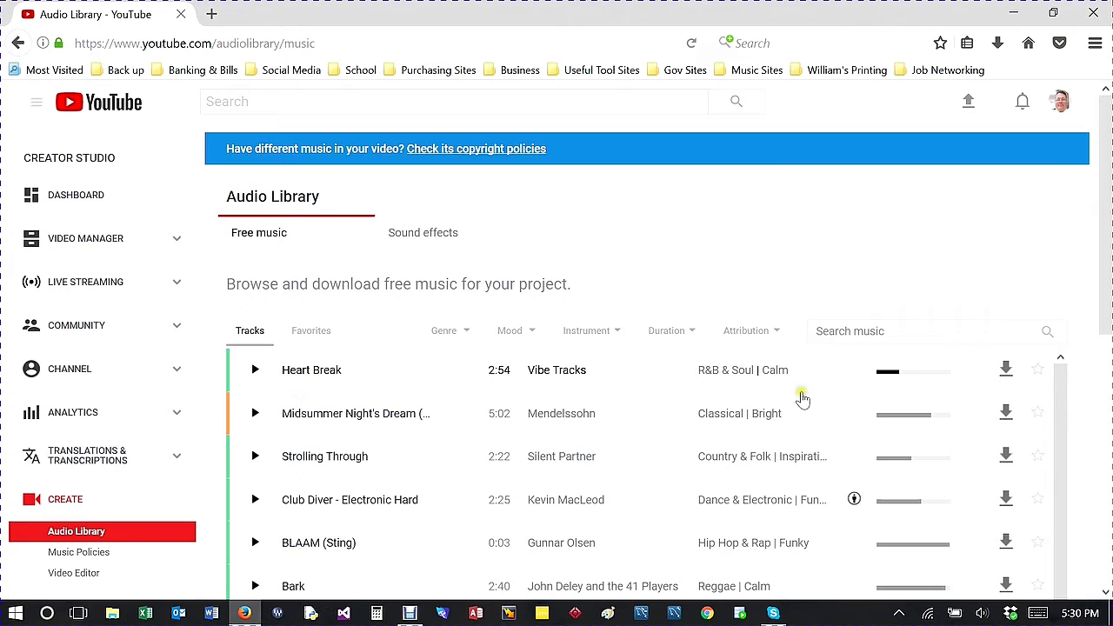
Step: View the Audio Library's free sound effects, then switch back to Free music
scroll(861, 464, "down", 2)
scroll(860, 460, "up", 1)
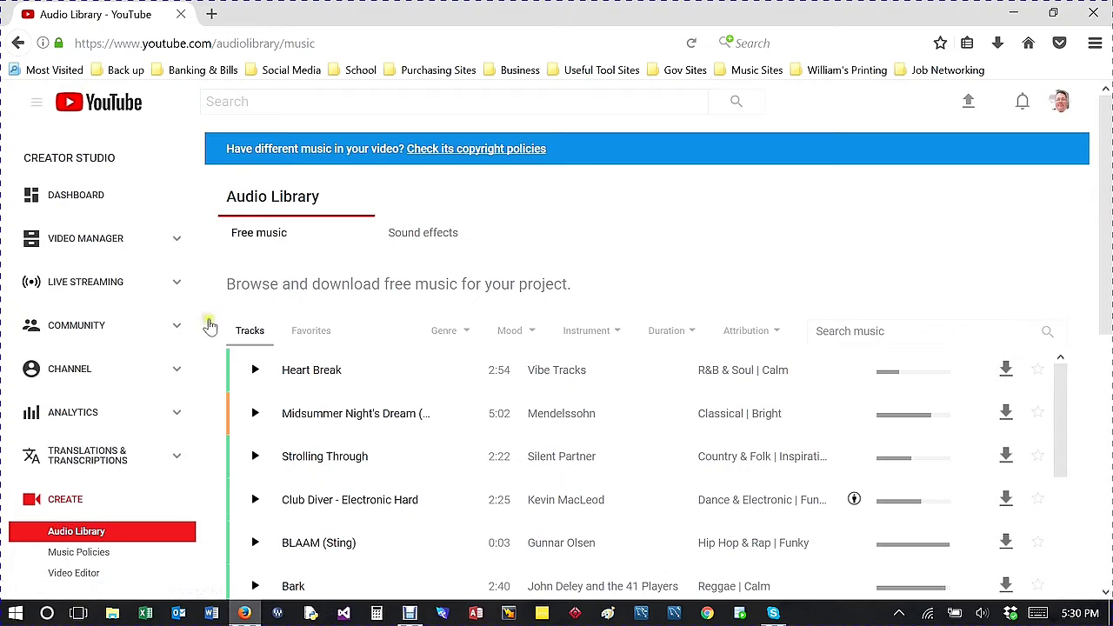
left_click(429, 240)
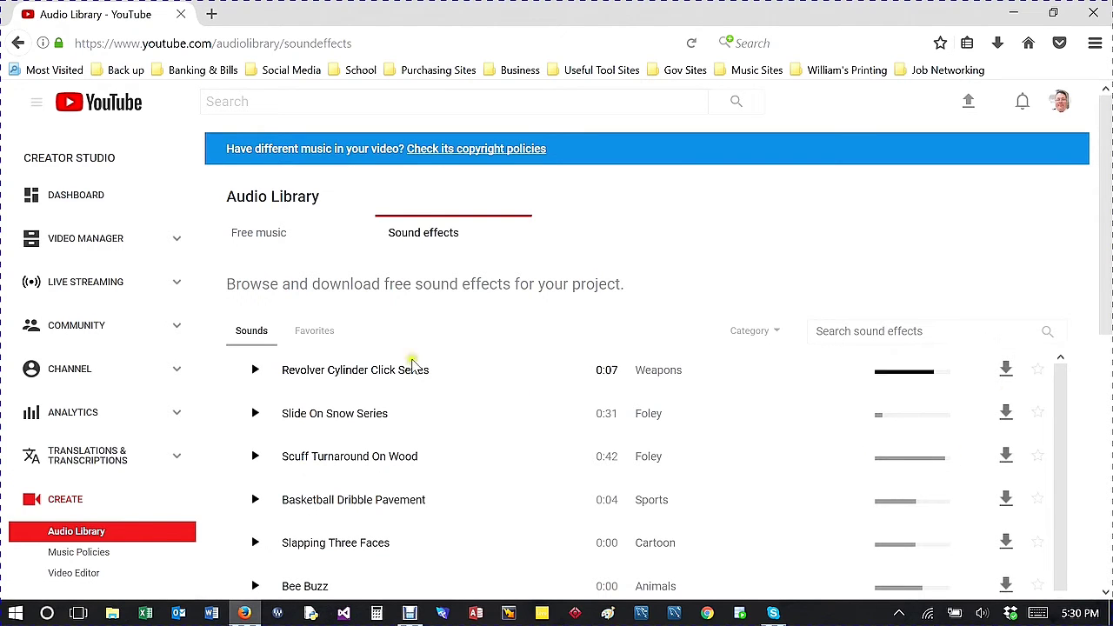
left_click(274, 241)
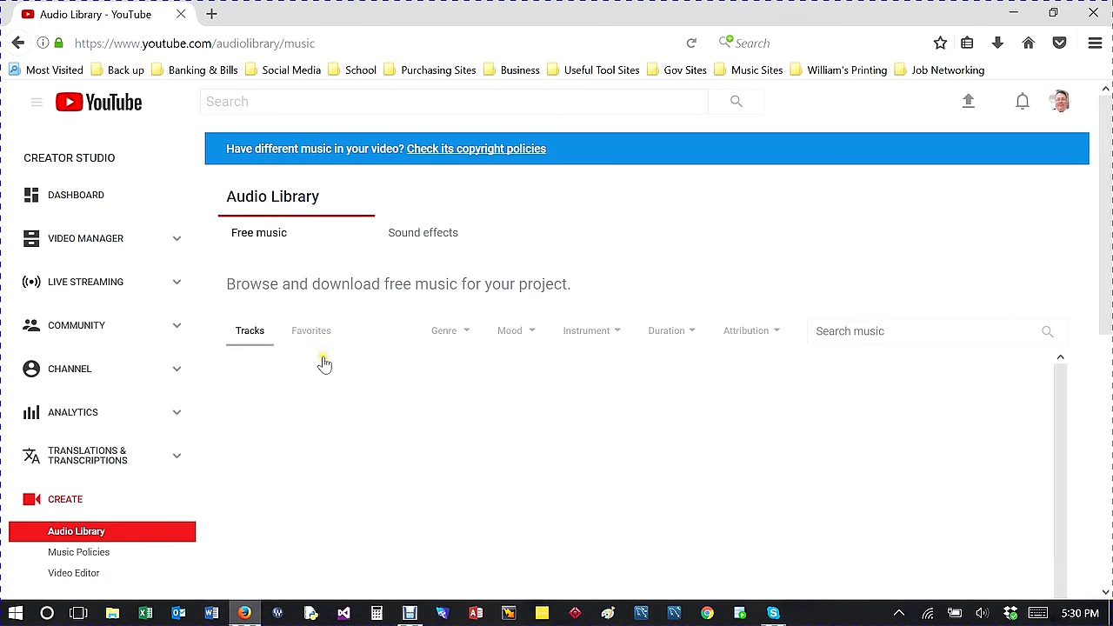
Step: Scroll the free music tracks and open the Genre filter, closing it without choosing
scroll(922, 405, "down", 2)
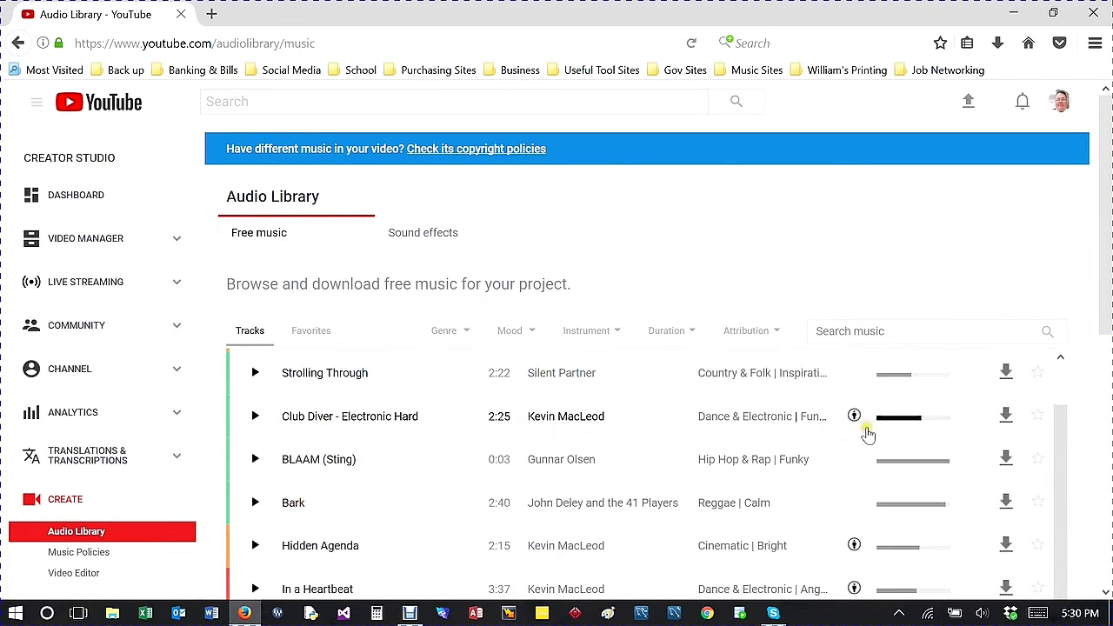
mouse_move(853, 420)
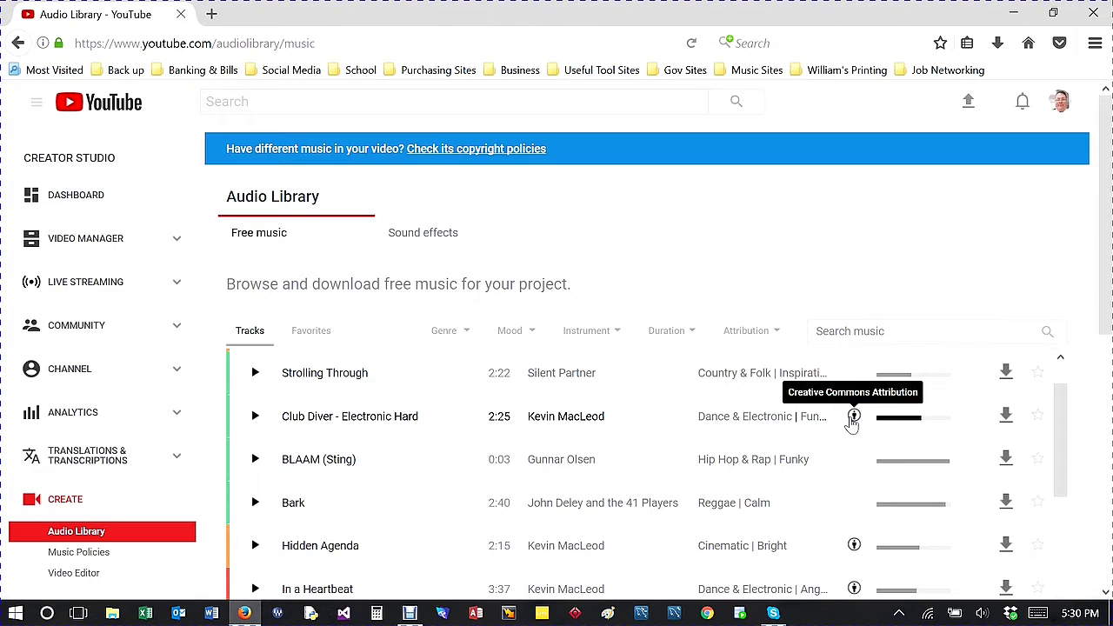
scroll(328, 480, "down", 4)
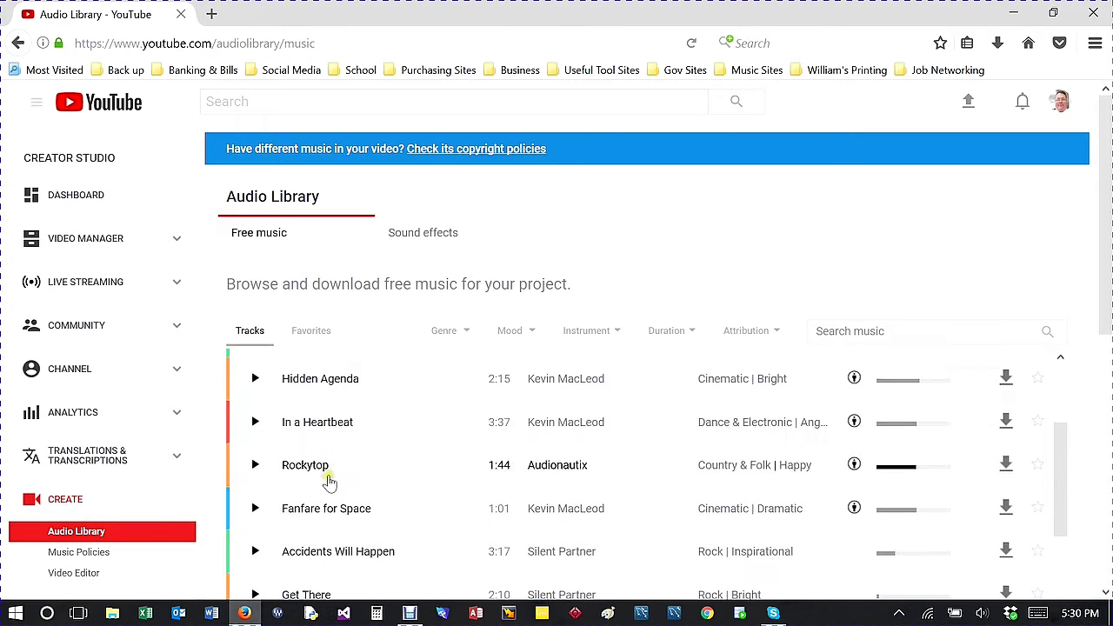
scroll(472, 392, "up", 3)
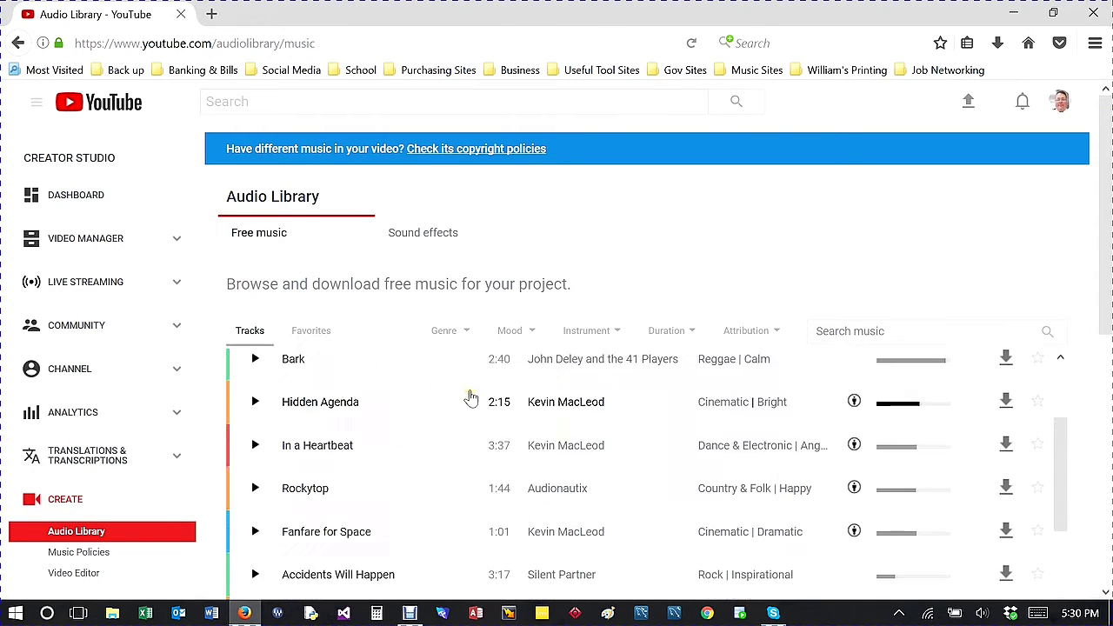
left_click(467, 336)
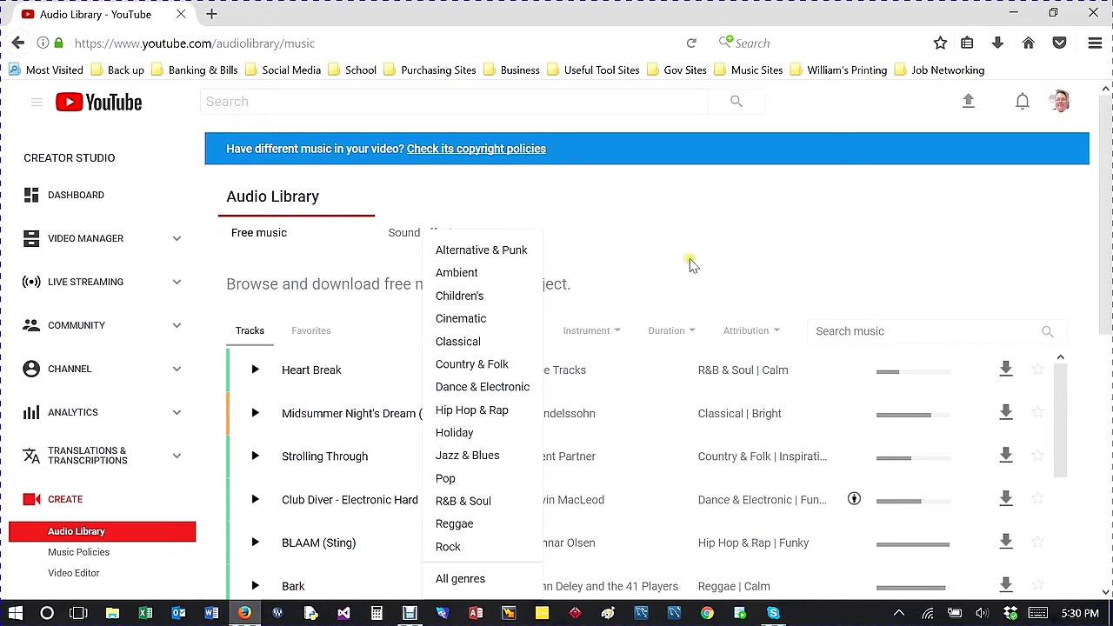
left_click(691, 265)
double_click(658, 269)
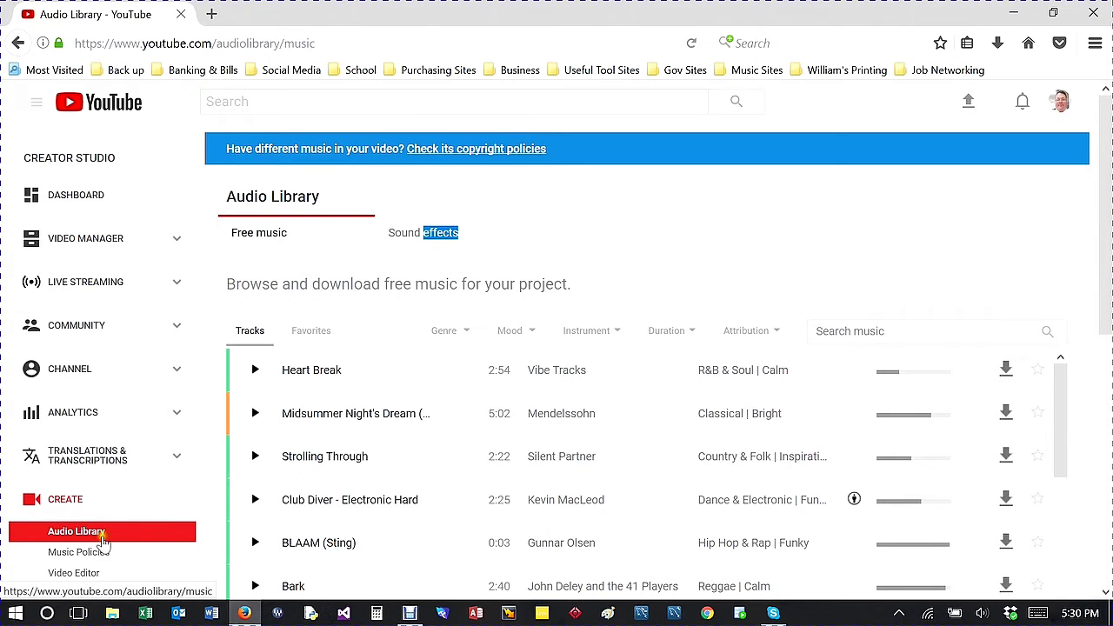
scroll(101, 541, "down", 2)
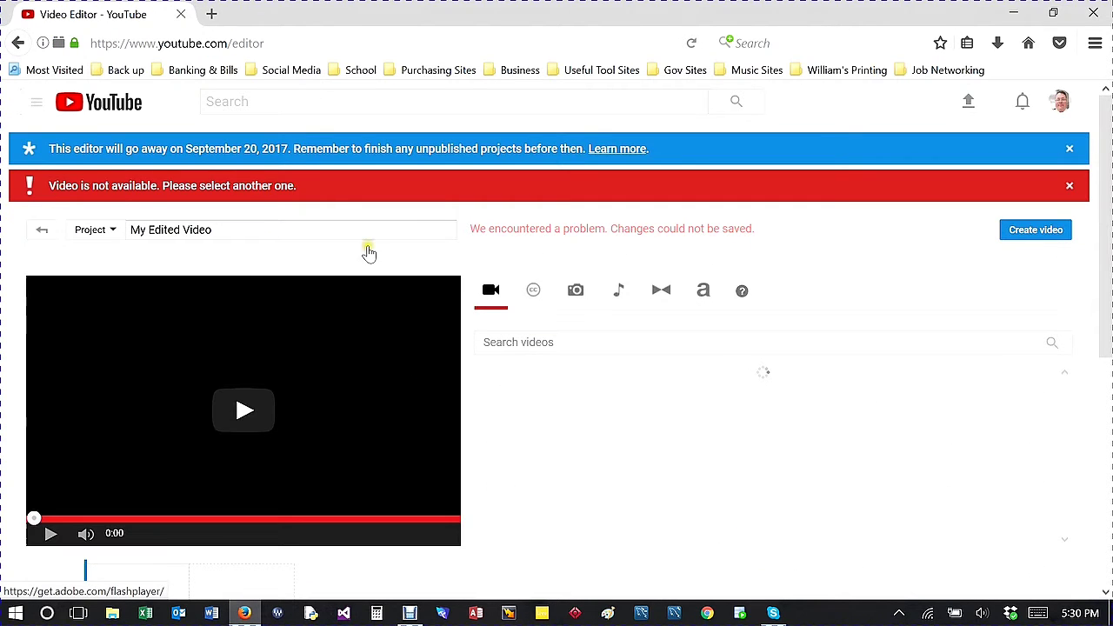
Step: Dismiss the video-not-available warning and drag Random Function (15:44) onto the My Edited Video timeline
left_click(1071, 185)
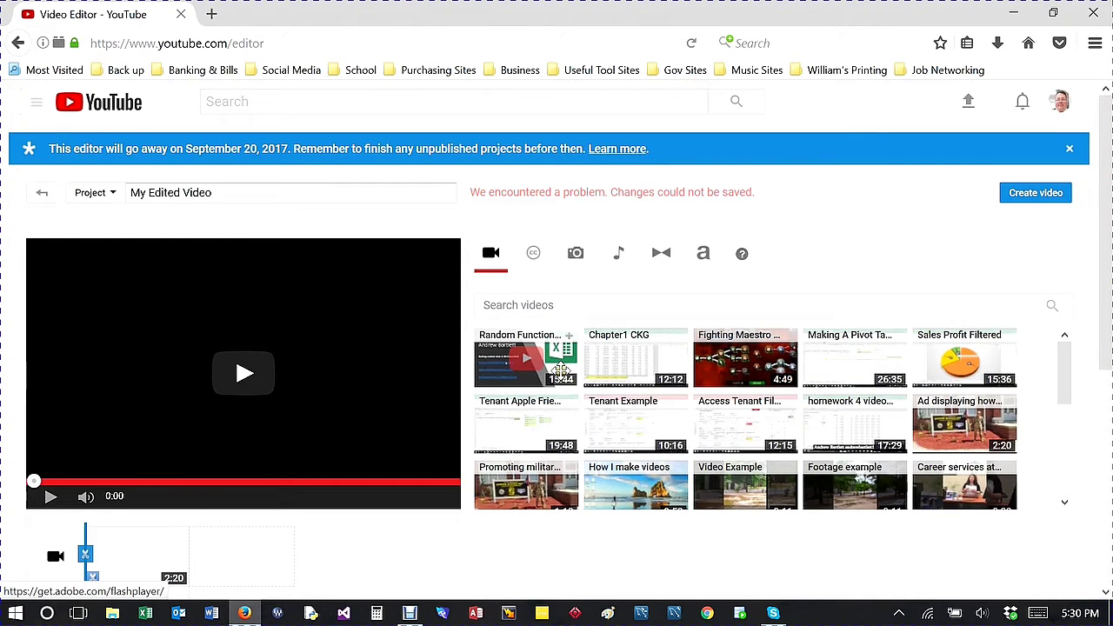
mouse_move(561, 369)
left_mouse_down()
mouse_move(333, 388)
mouse_move(199, 586)
mouse_move(183, 509)
mouse_move(171, 507)
mouse_move(211, 493)
mouse_move(166, 487)
left_mouse_up()
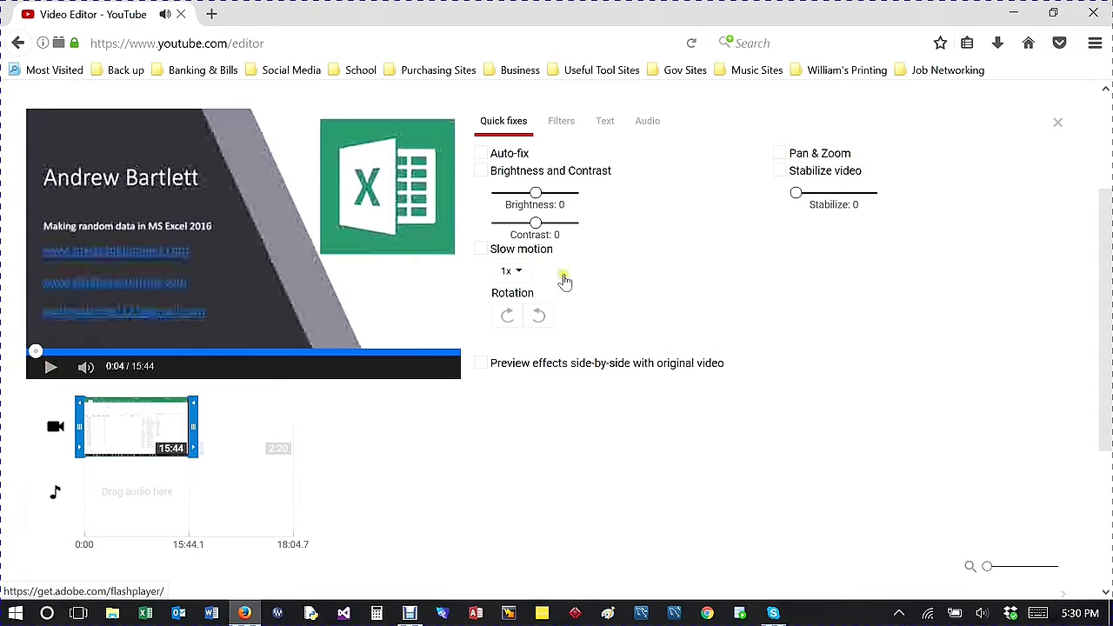
Step: Auto-fix the Random Function clip's lighting and colour, then apply the Sepia filter
left_click(481, 154)
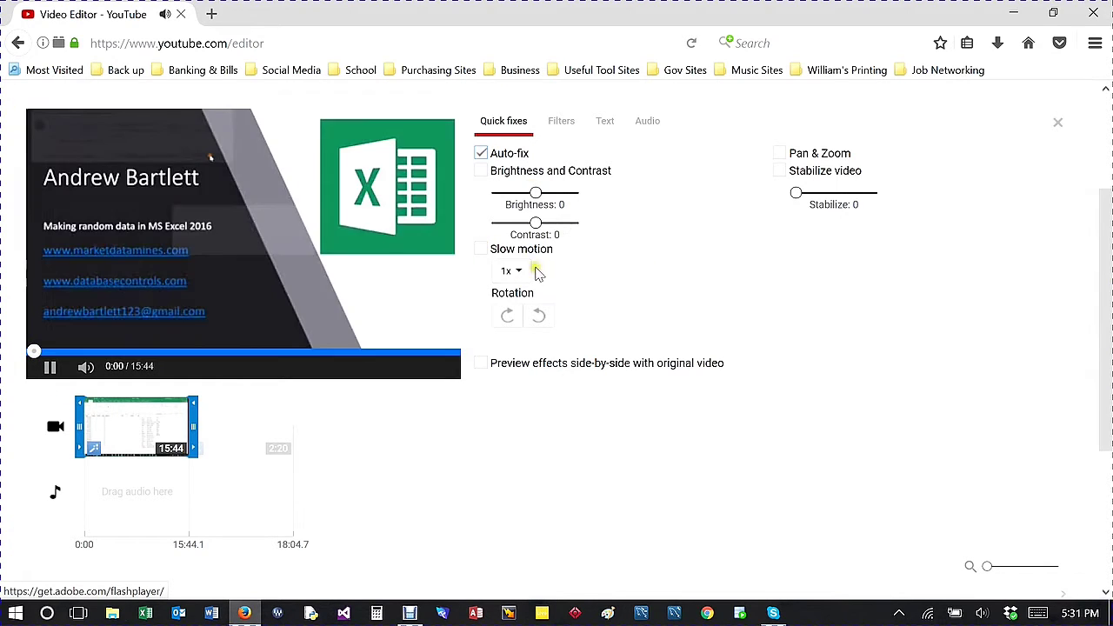
left_click(561, 219)
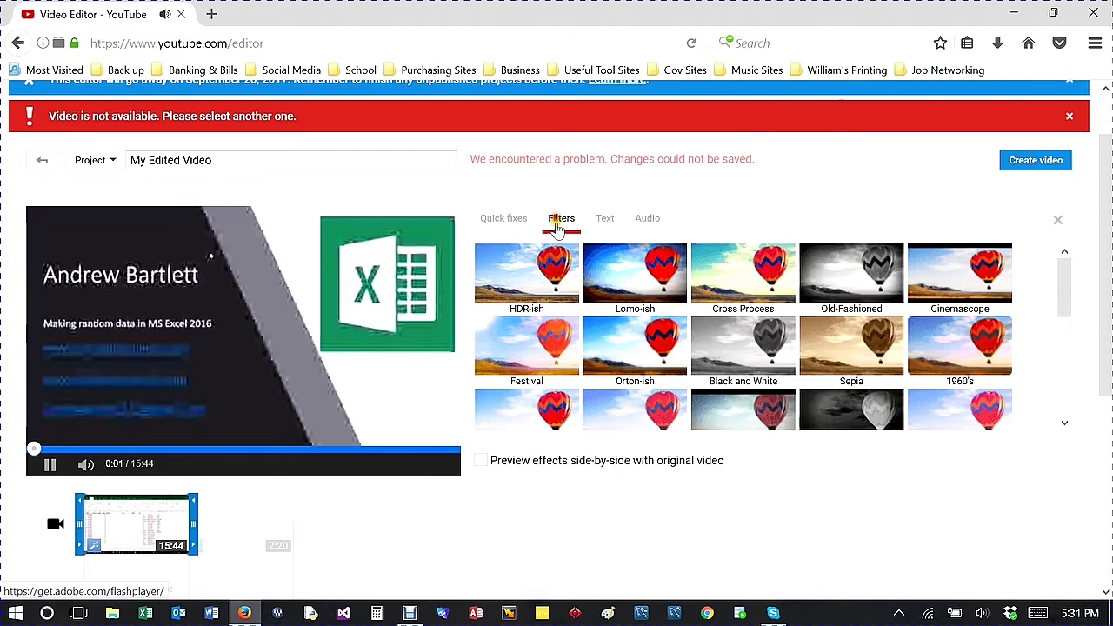
left_click(40, 468)
mouse_move(617, 291)
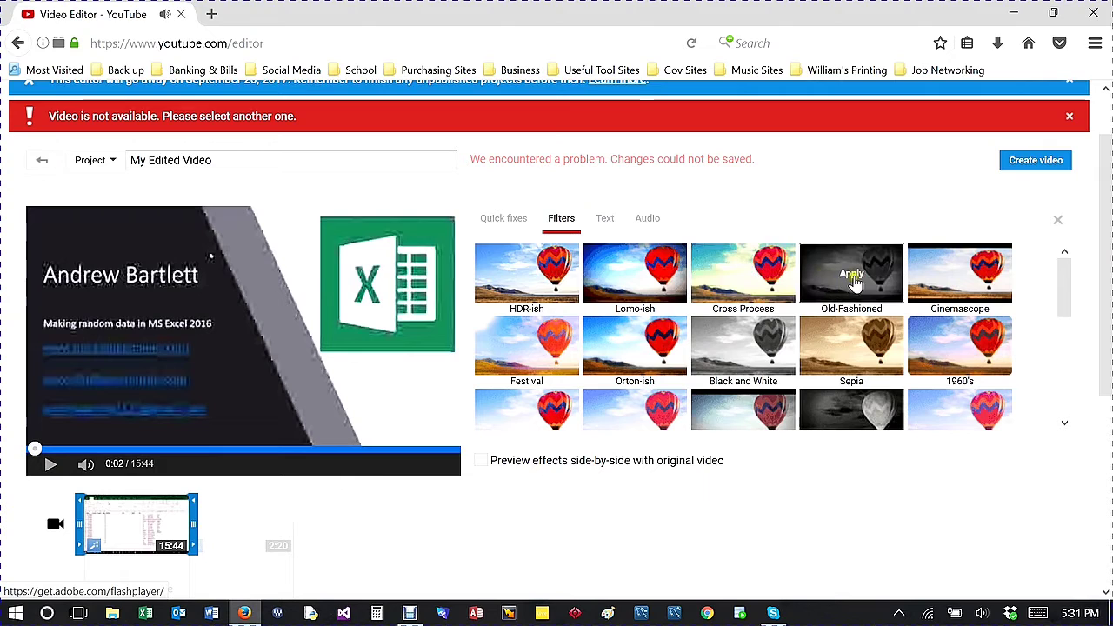
left_click(851, 346)
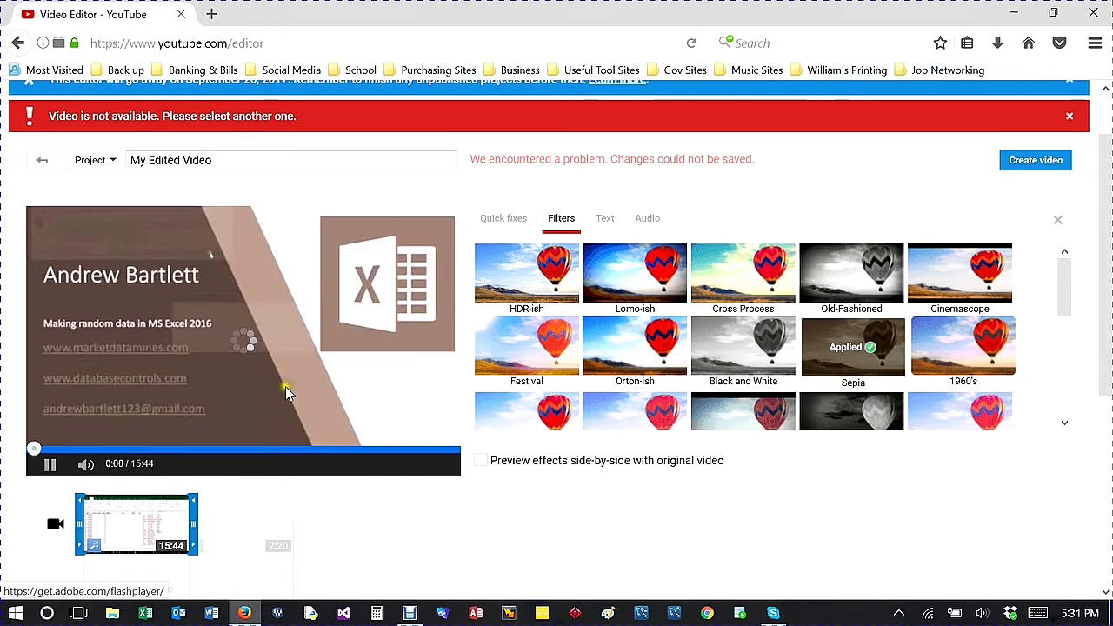
Step: Pause the preview, review the clip's audio adjustments, and dismiss the 'Video is not available' error
left_click(205, 436)
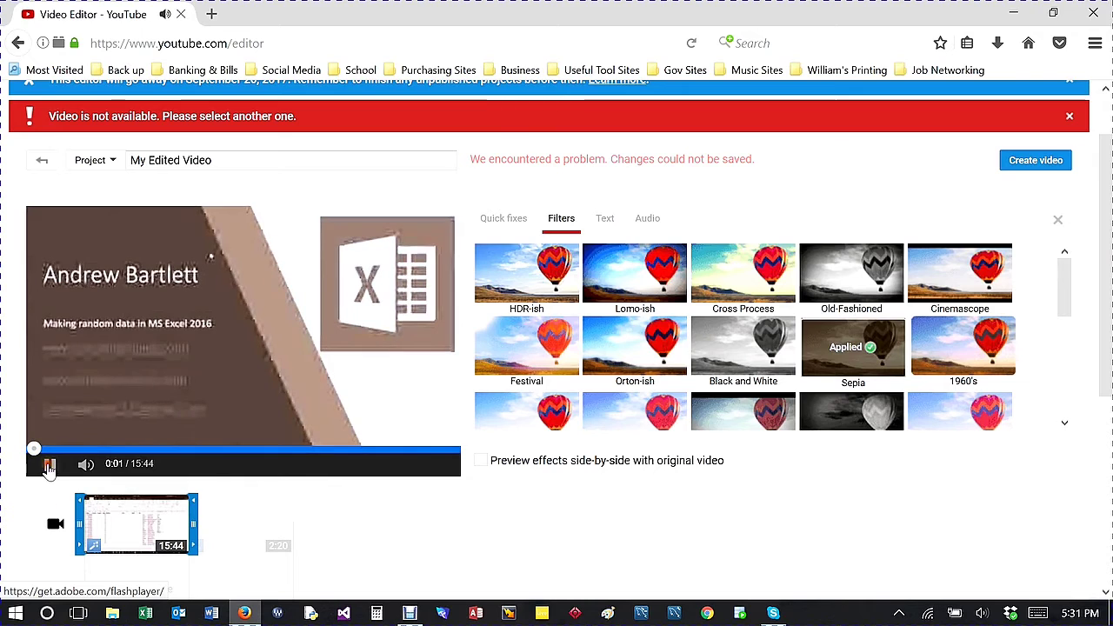
left_click(658, 224)
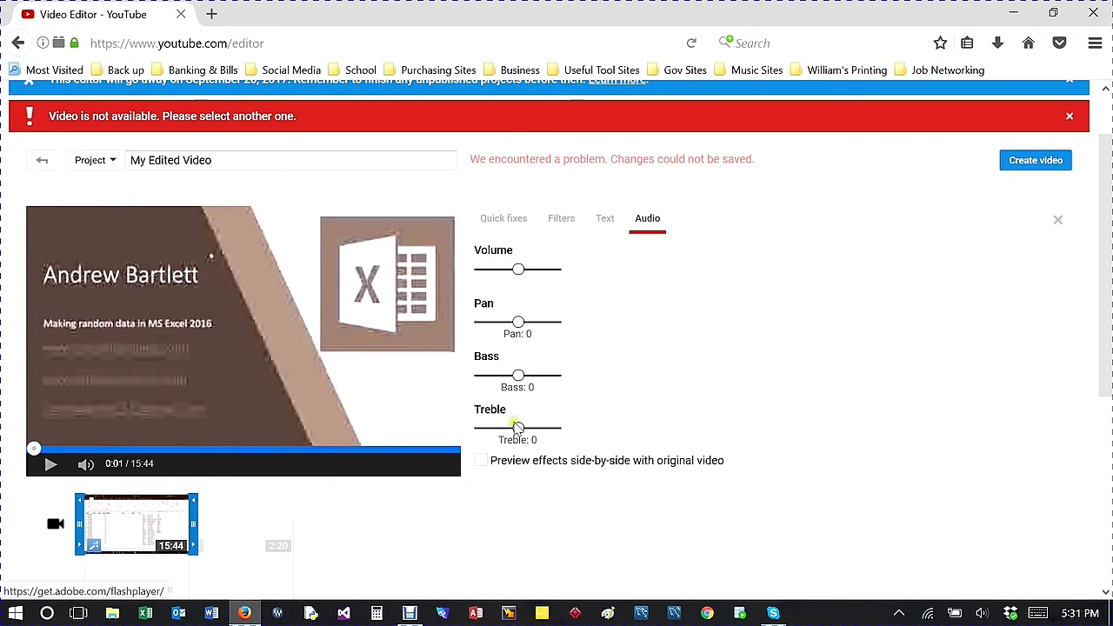
scroll(626, 329, "down", 2)
scroll(626, 330, "up", 3)
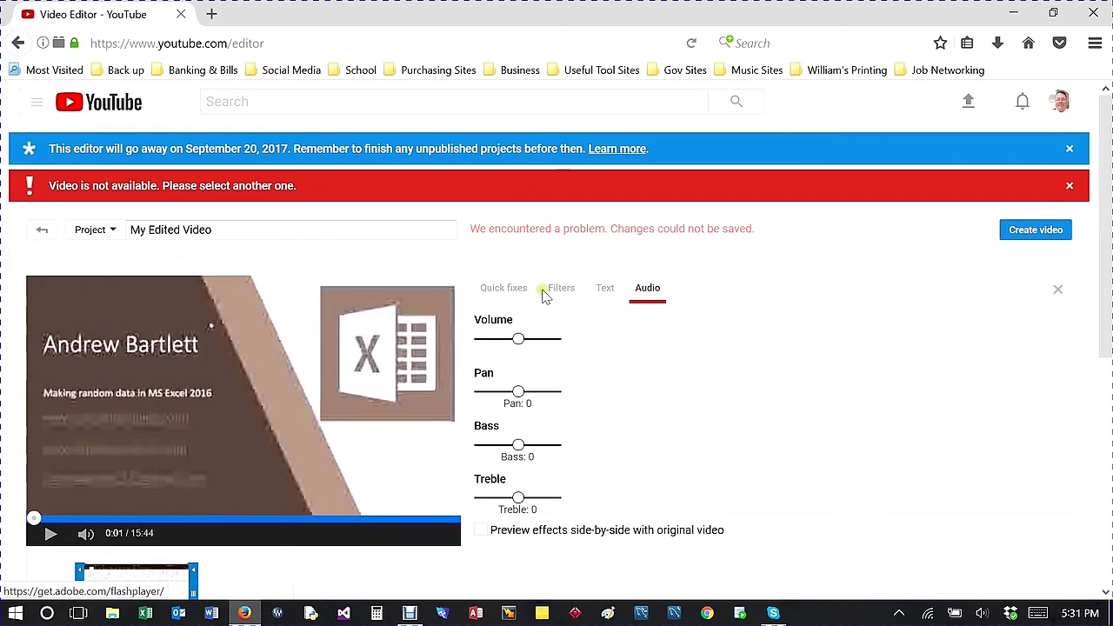
left_click(1071, 185)
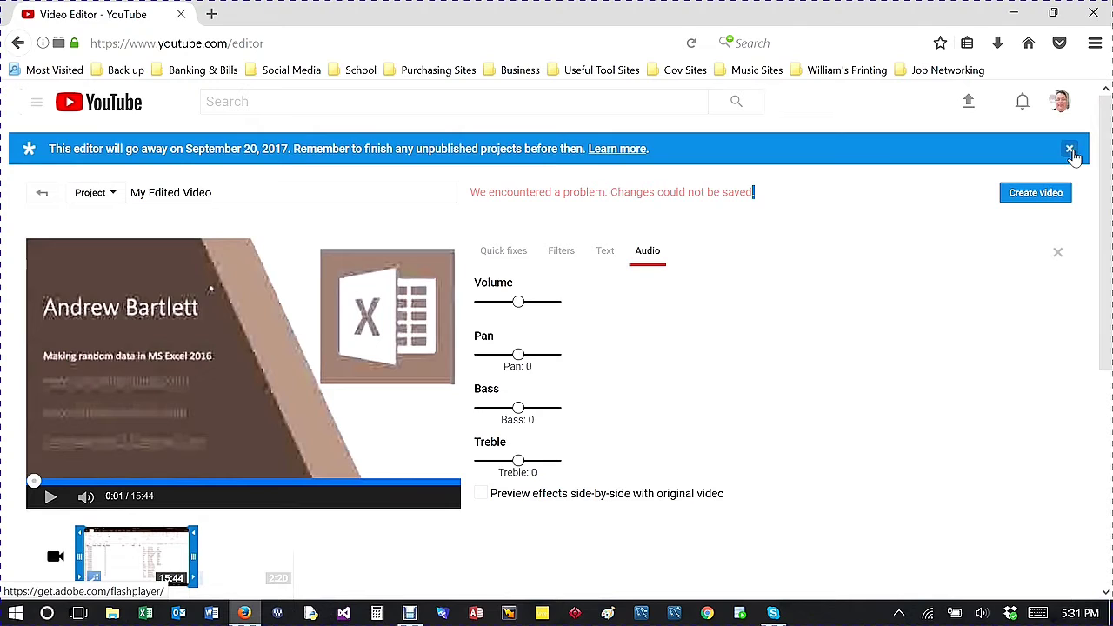
Step: Dismiss the editor shutdown notice and go to the channel's home page via the guide menu
left_click(1071, 150)
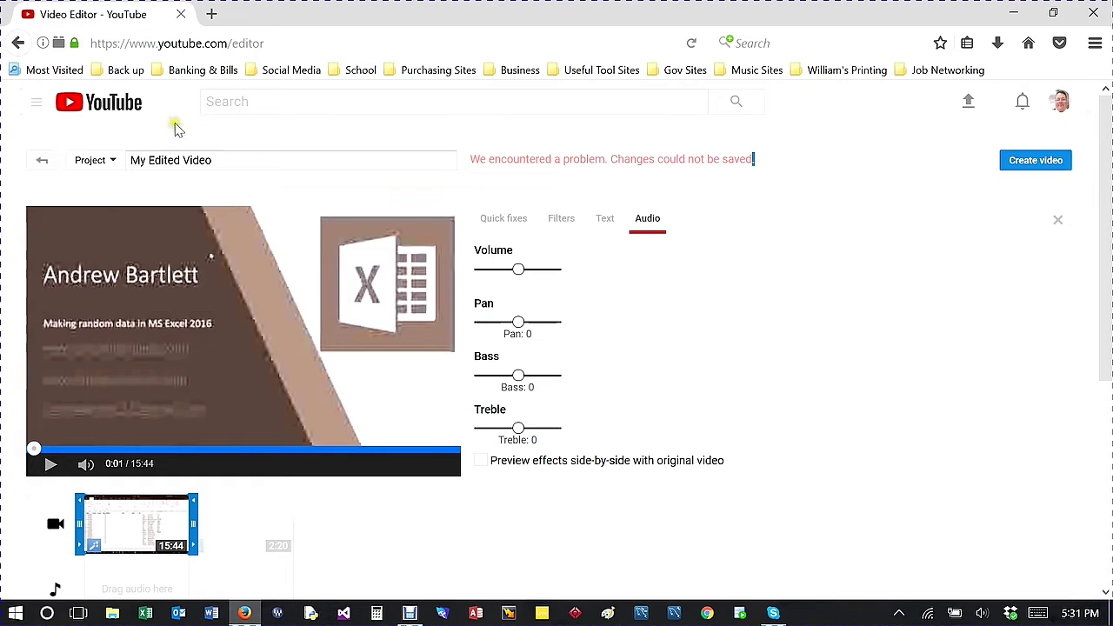
left_click(36, 104)
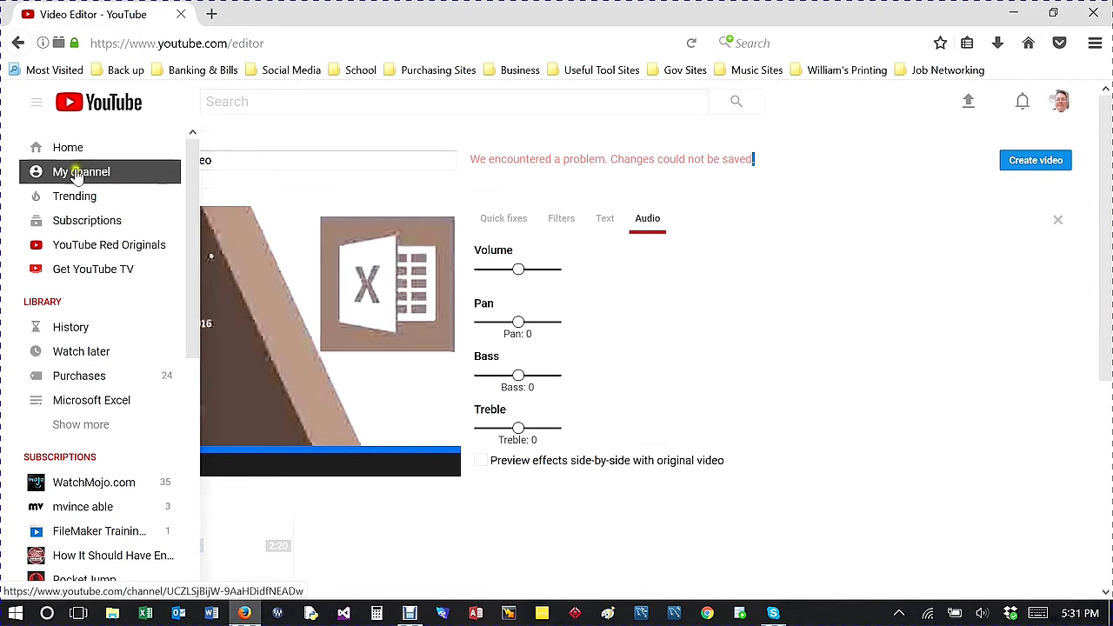
left_click(74, 196)
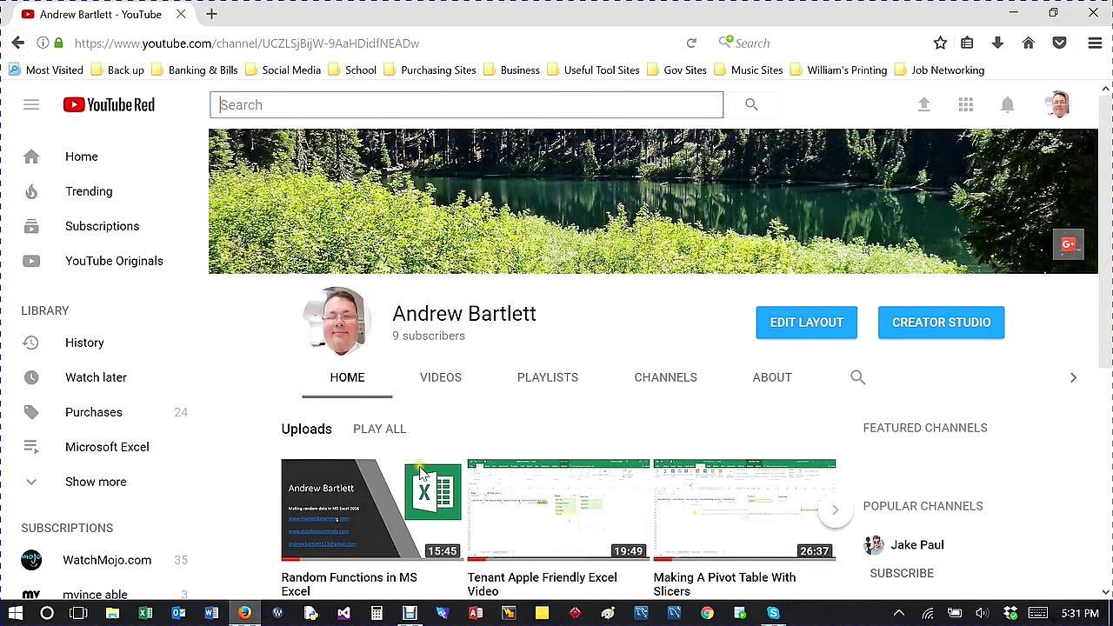
Step: Open Creator Studio from the channel home page
scroll(86, 417, "down", 3)
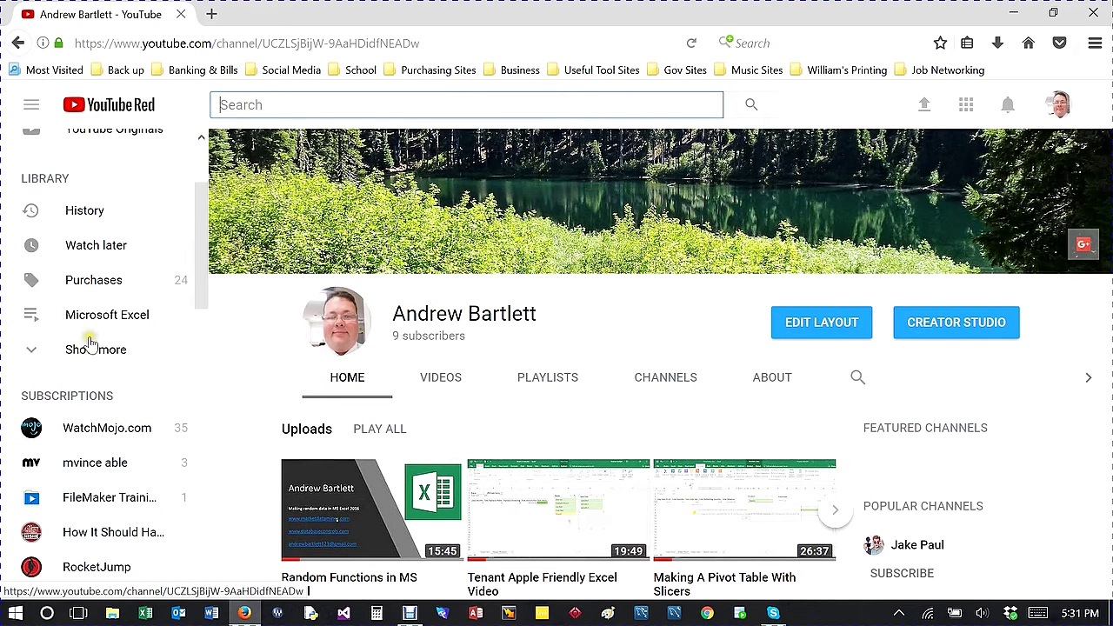
scroll(78, 261, "up", 3)
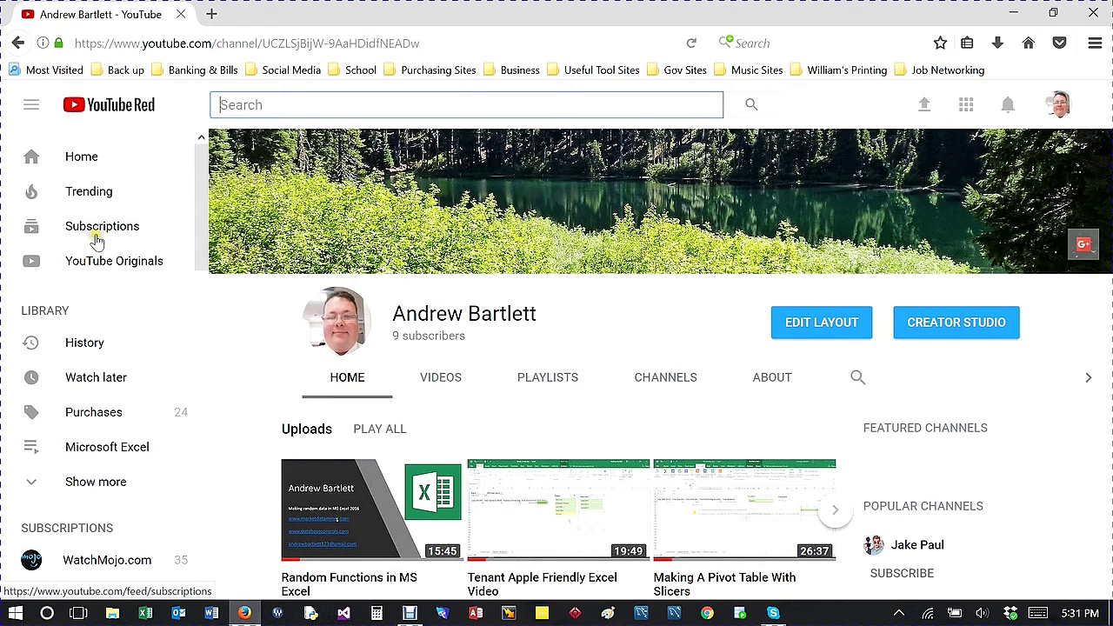
left_click(936, 324)
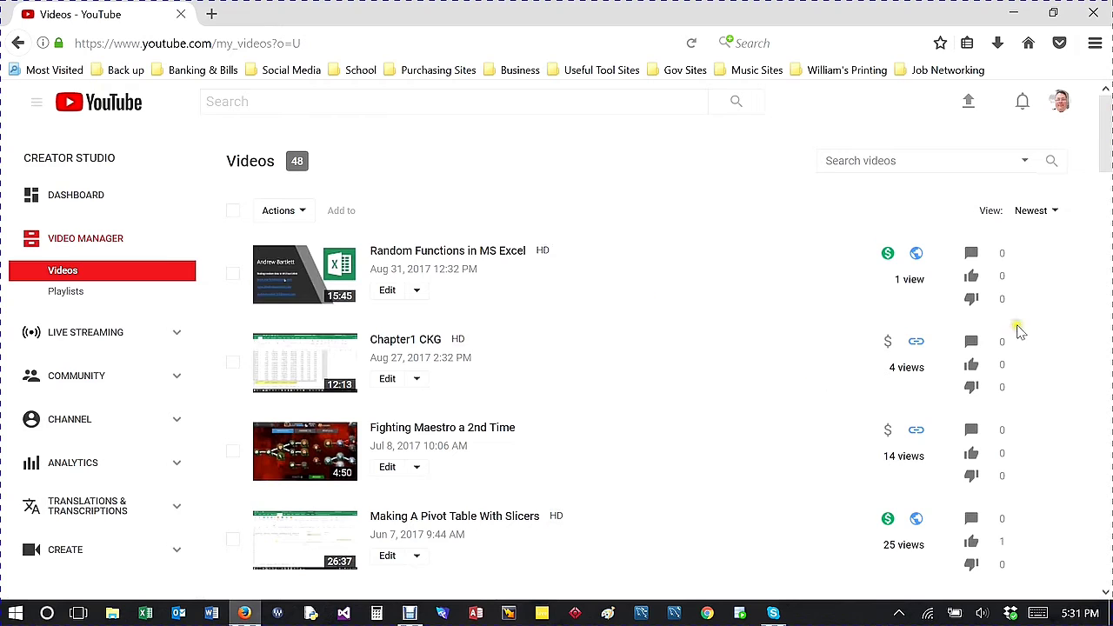
Step: Scroll through the full Video Manager list of 48 uploads to the bottom and back up
scroll(865, 434, "down", 3)
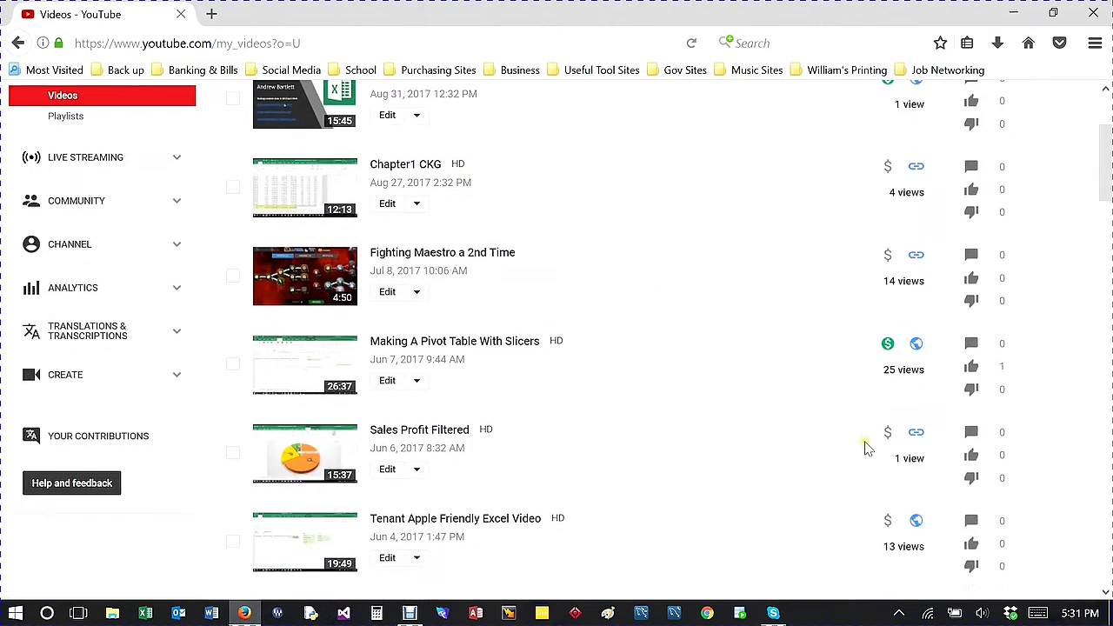
scroll(865, 456, "down", 3)
scroll(865, 459, "up", 3)
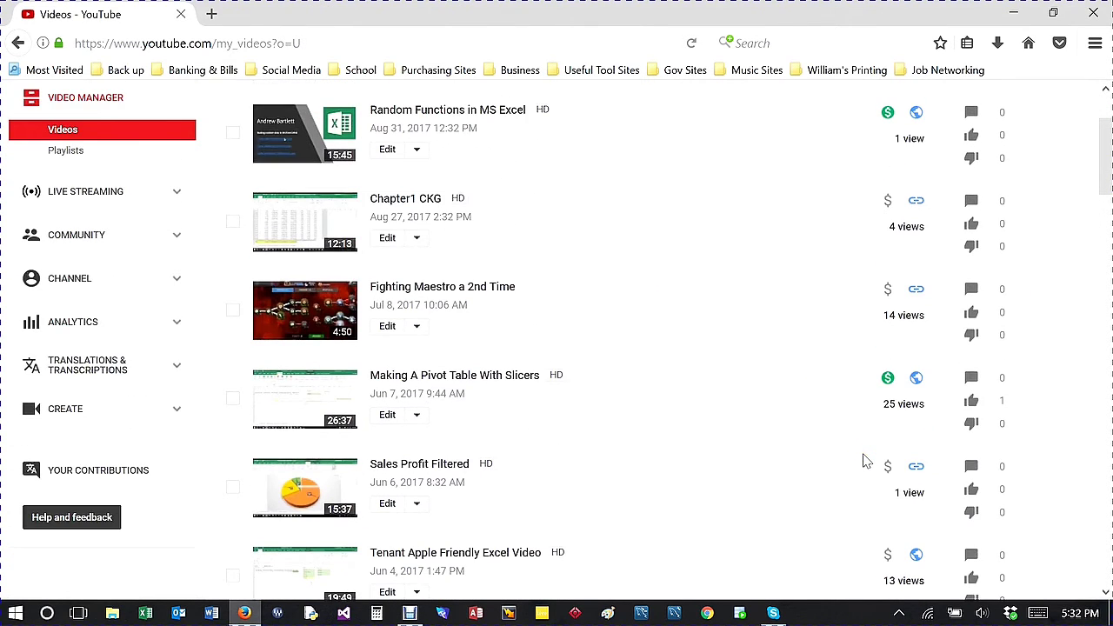
scroll(864, 462, "down", 1)
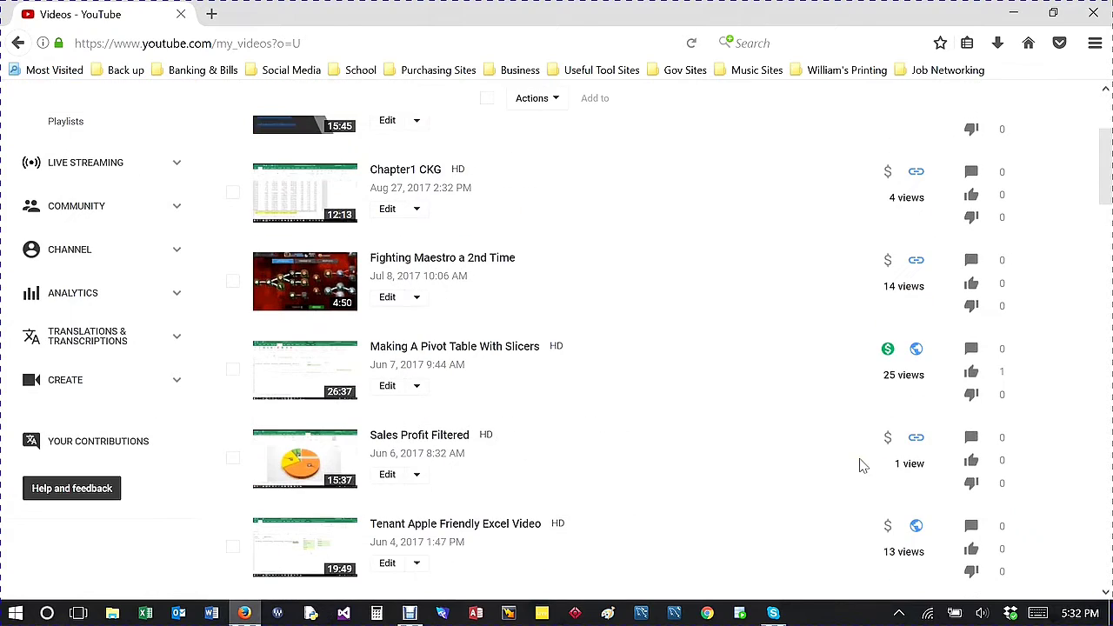
scroll(828, 347, "down", 7)
scroll(829, 382, "down", 6)
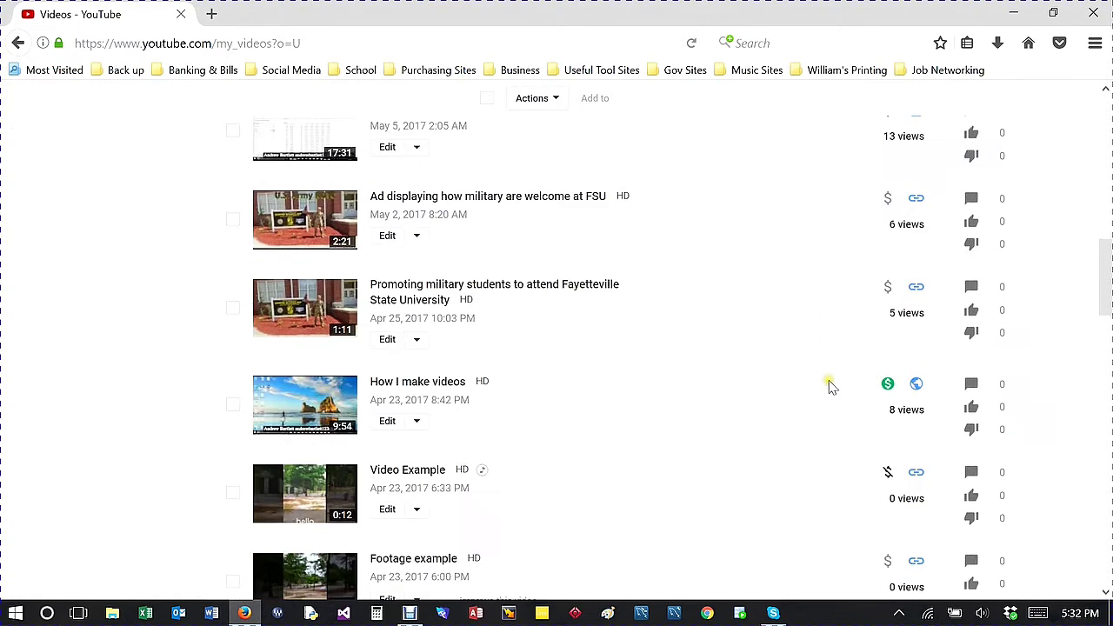
scroll(829, 387, "down", 12)
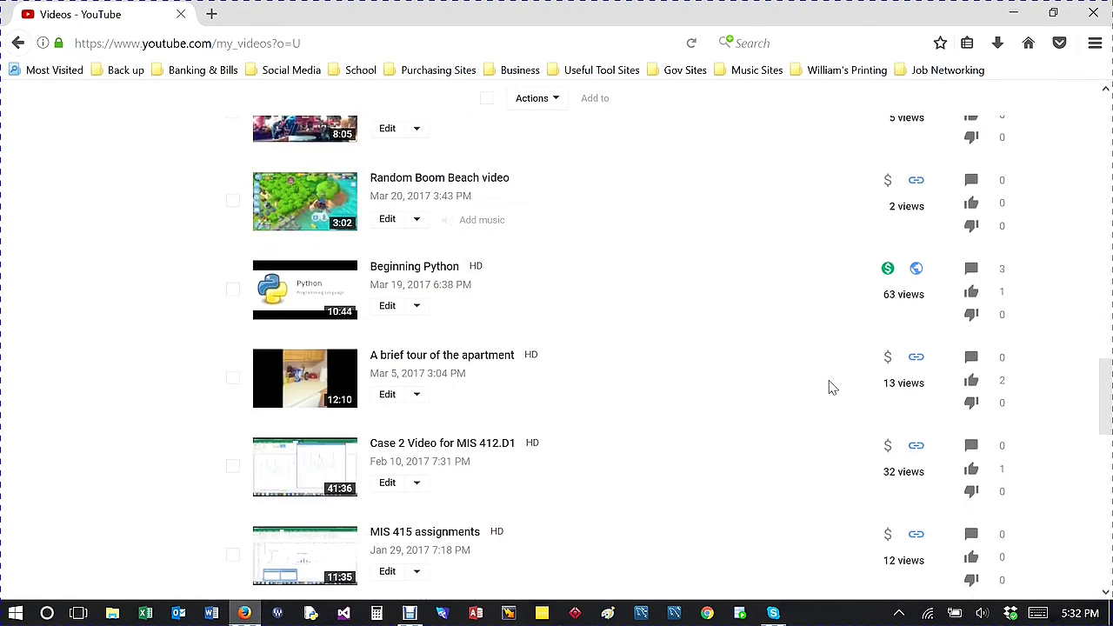
scroll(829, 348, "down", 4)
scroll(828, 313, "up", 6)
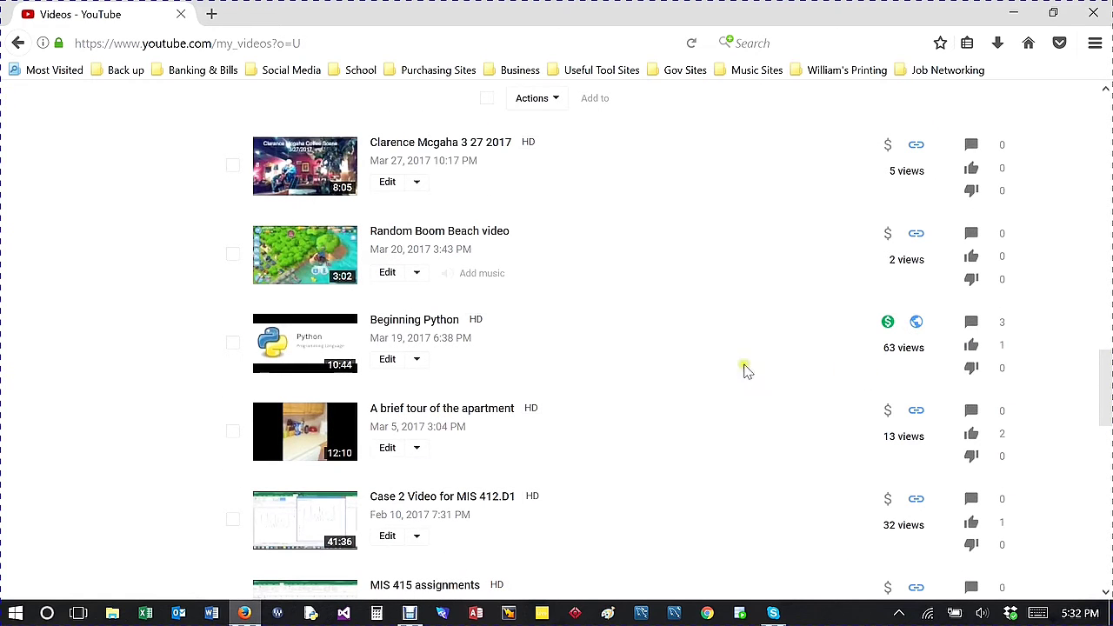
scroll(726, 352, "down", 9)
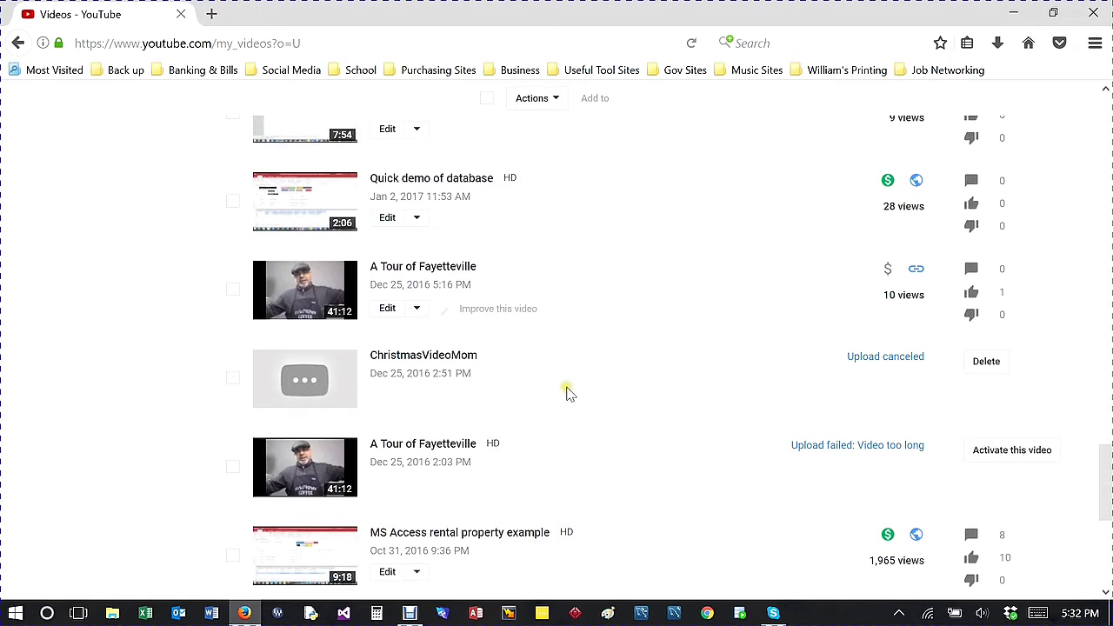
scroll(567, 393, "up", 3)
scroll(559, 377, "down", 11)
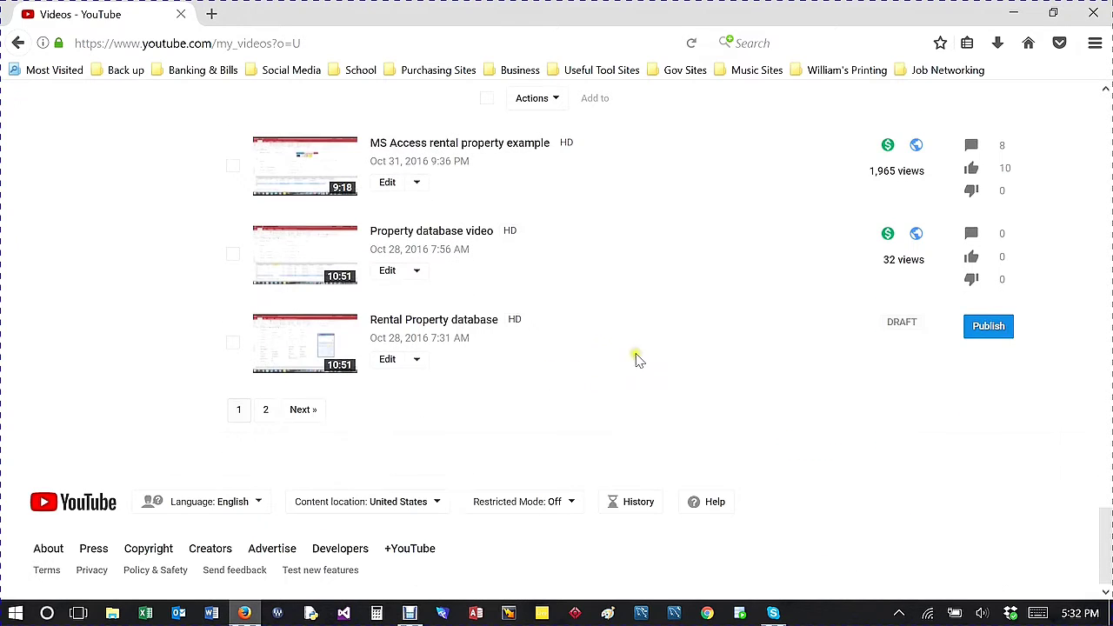
scroll(624, 350, "up", 20)
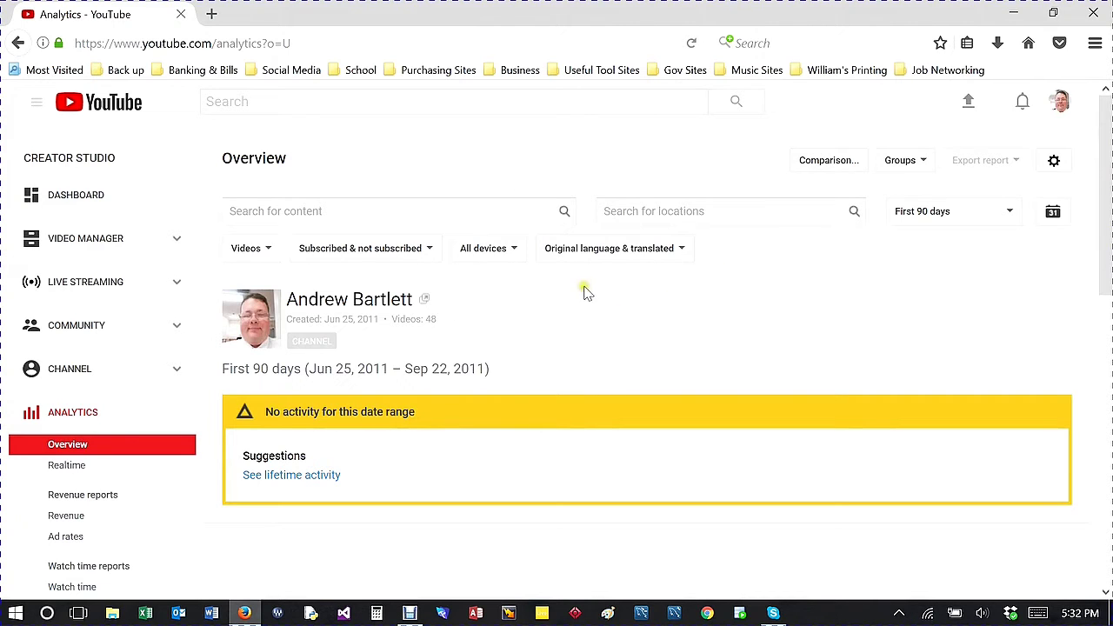
Step: Switch Analytics to lifetime activity and review 5,886 watch minutes, 2,707 views and the Top 10 Videos
left_click(276, 475)
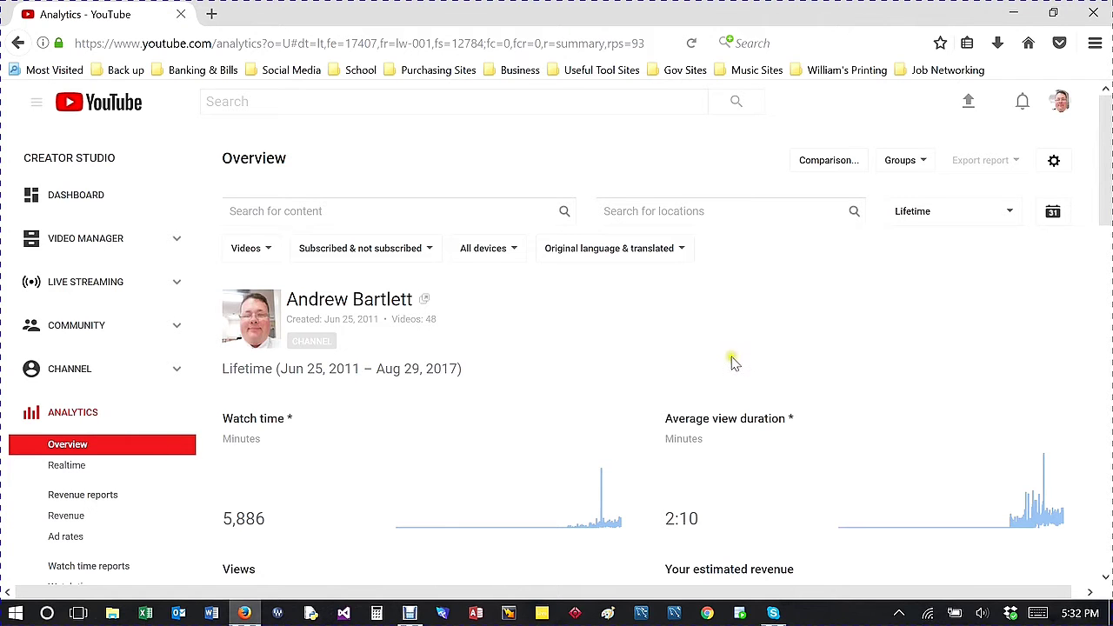
scroll(461, 339, "down", 3)
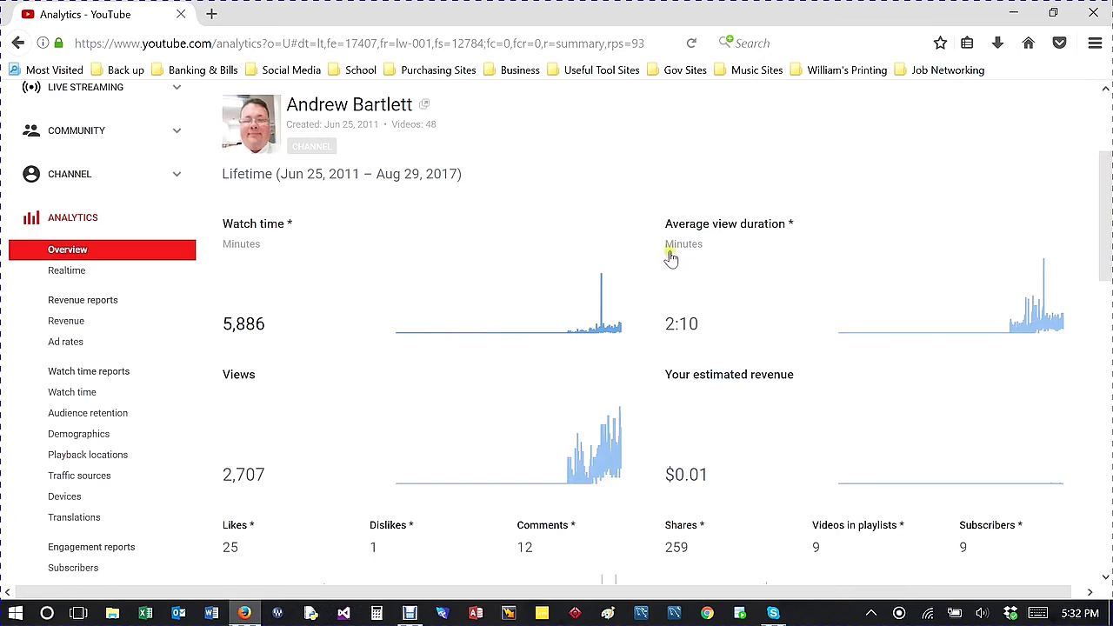
scroll(687, 261, "down", 1)
scroll(453, 378, "down", 3)
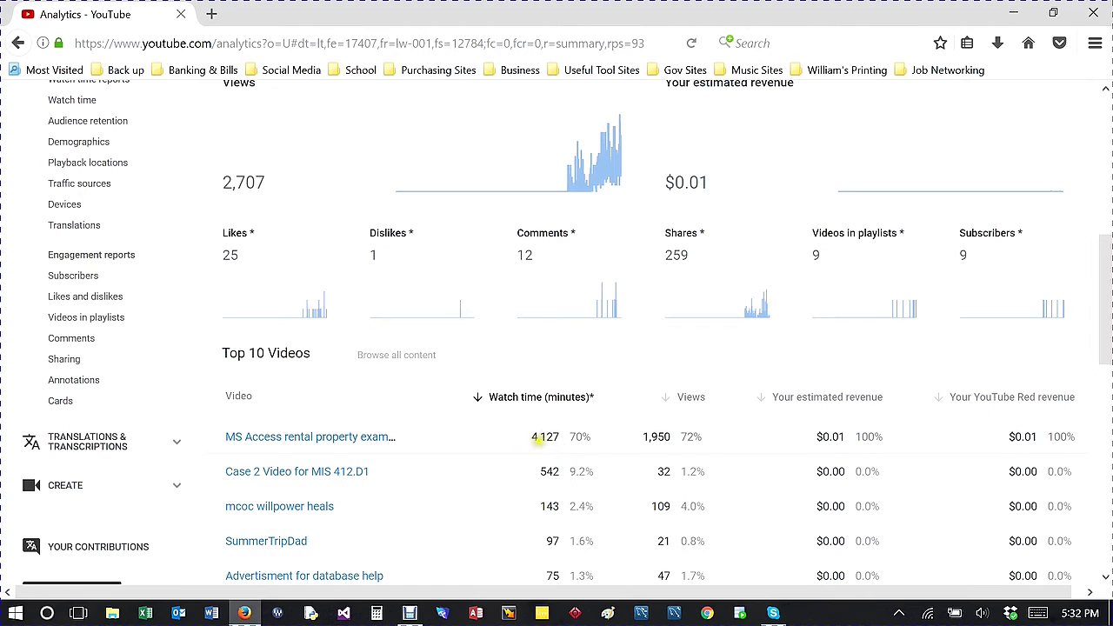
scroll(522, 446, "down", 1)
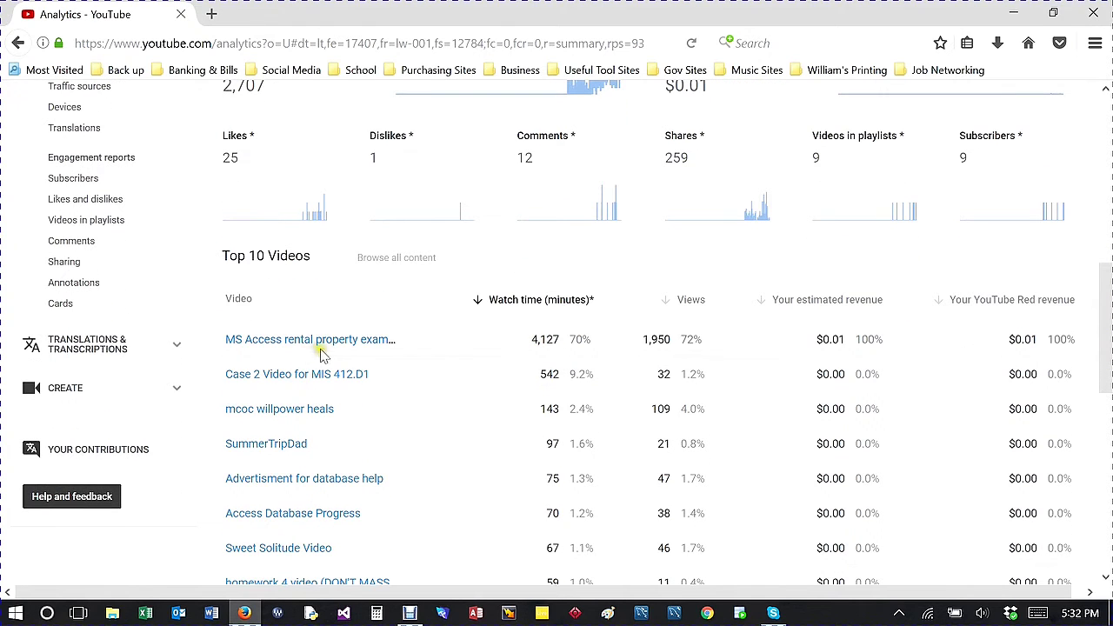
scroll(235, 357, "up", 4)
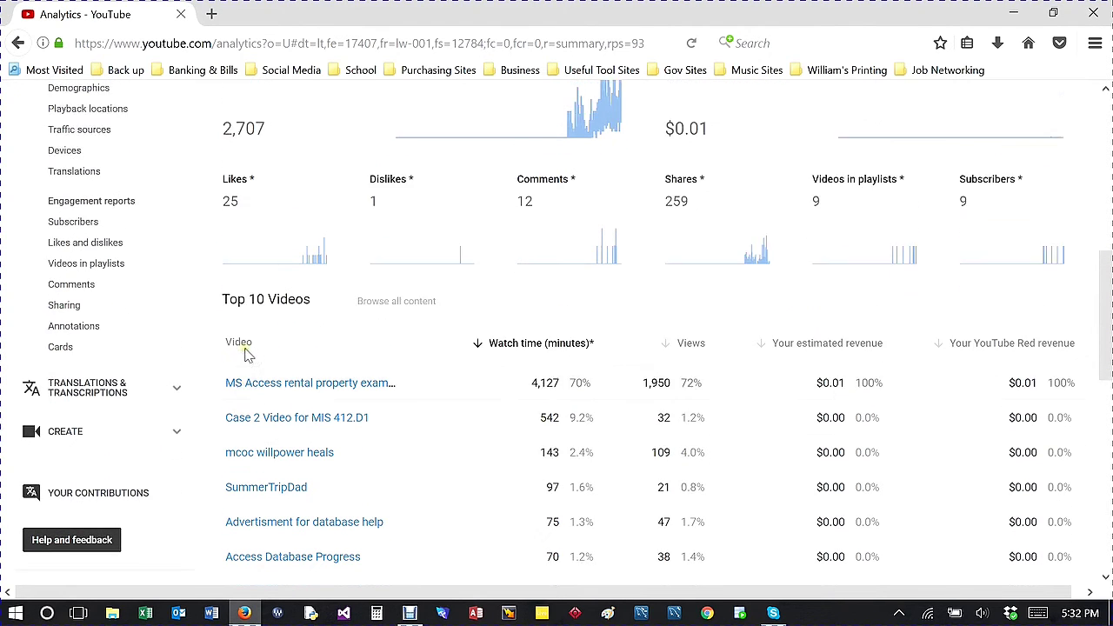
scroll(291, 341, "up", 3)
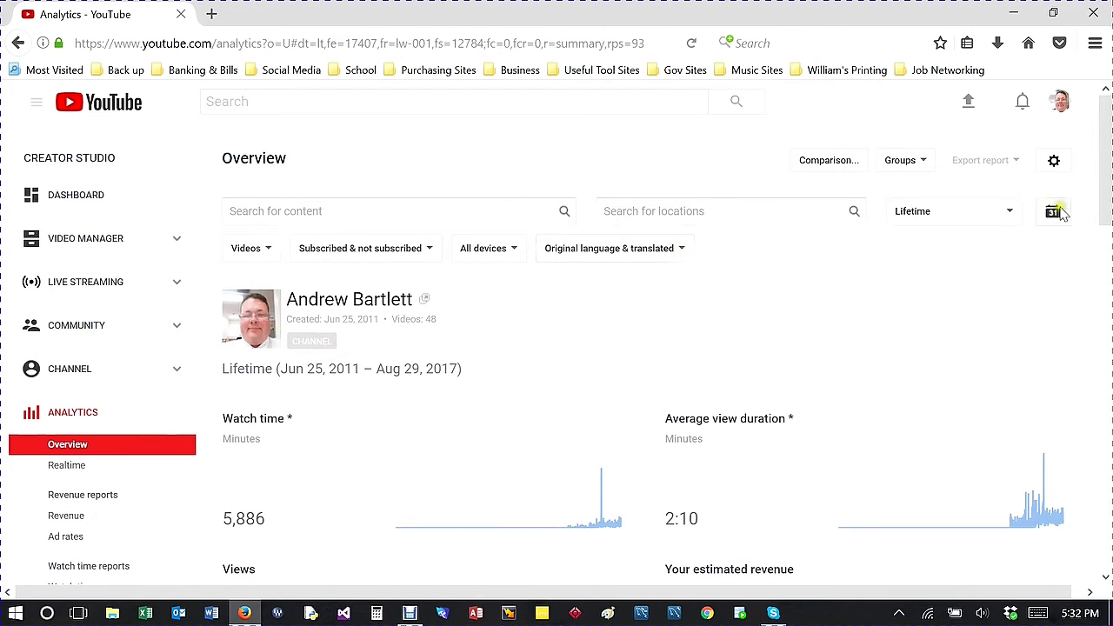
left_click(1011, 213)
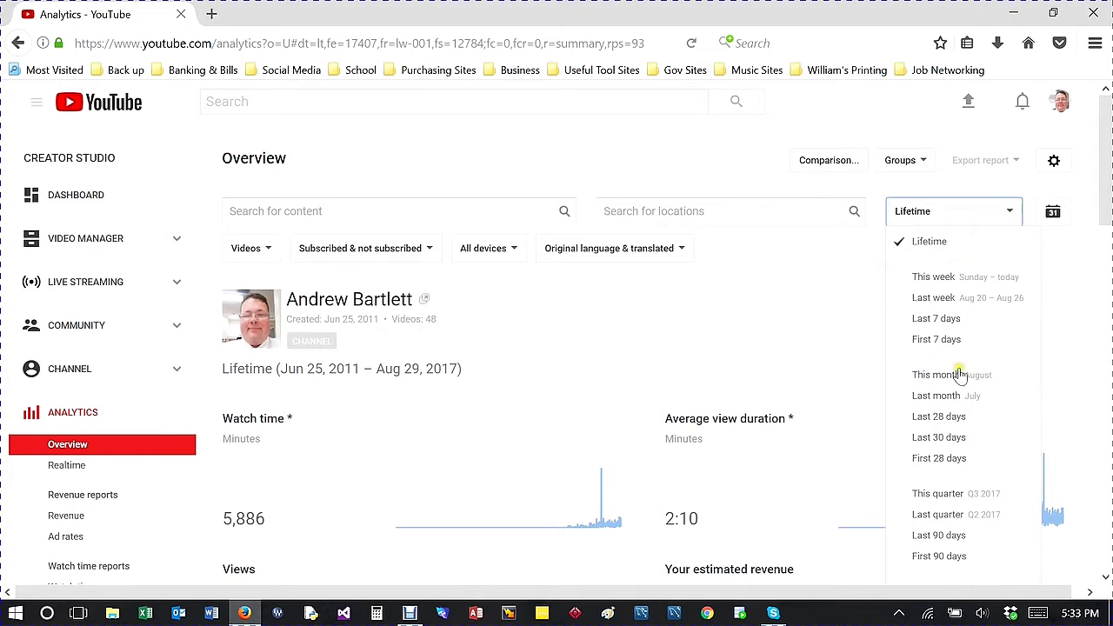
scroll(960, 434, "down", 2)
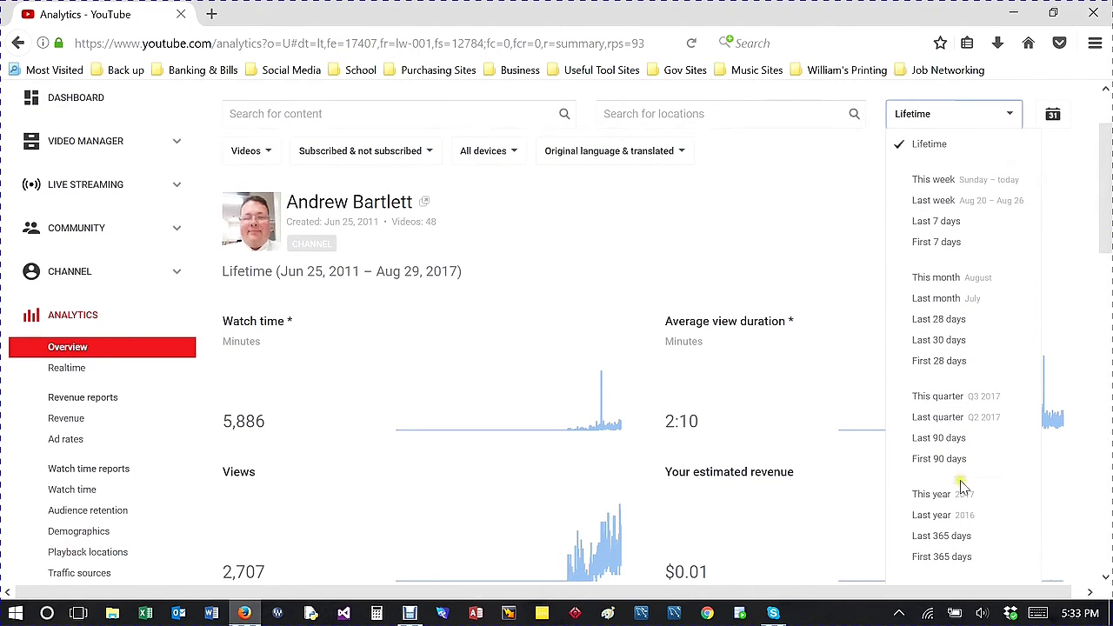
left_click(964, 495)
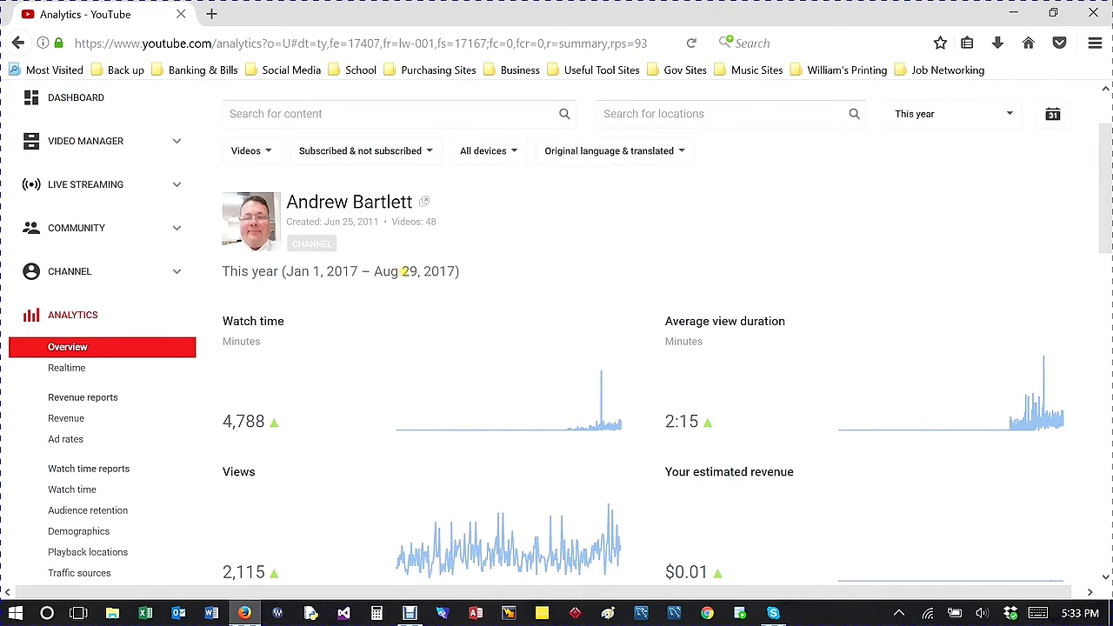
scroll(451, 374, "down", 4)
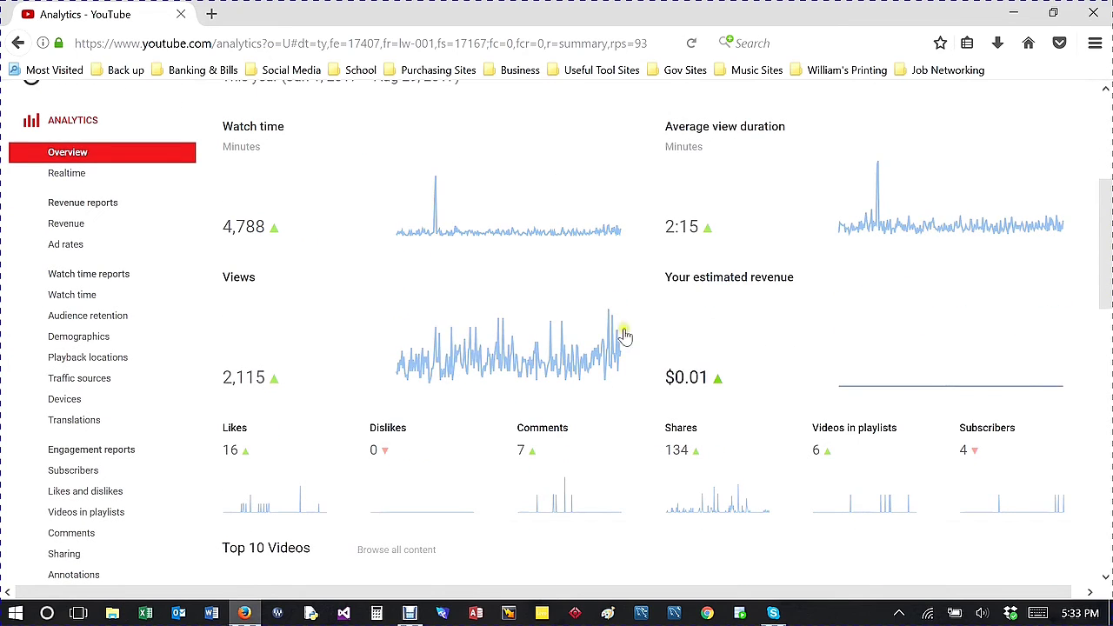
scroll(544, 243, "down", 4)
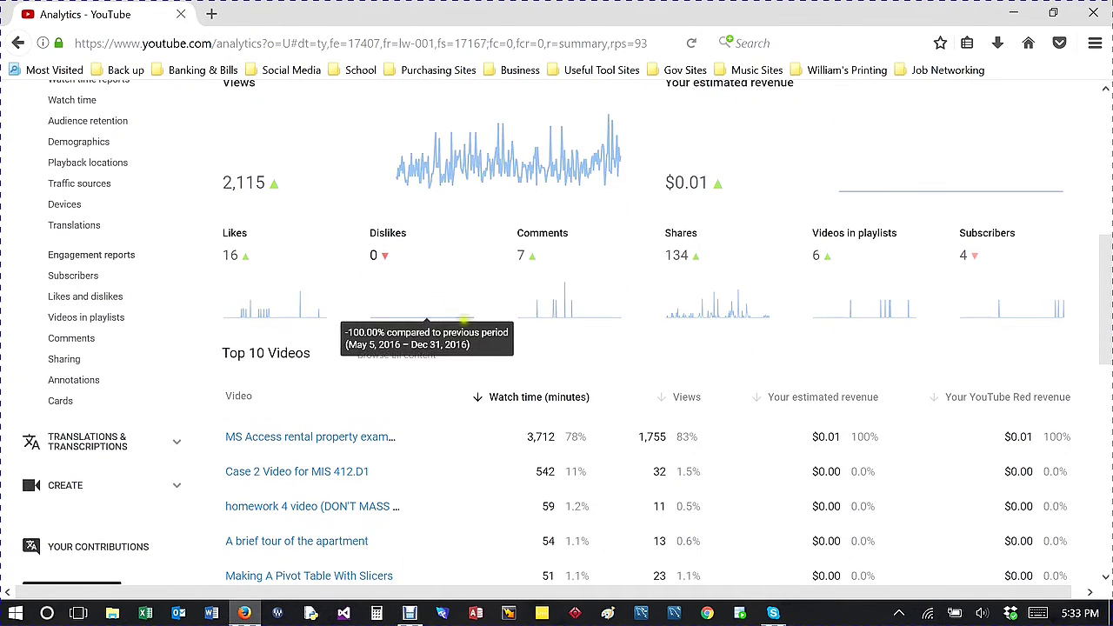
scroll(374, 287, "down", 4)
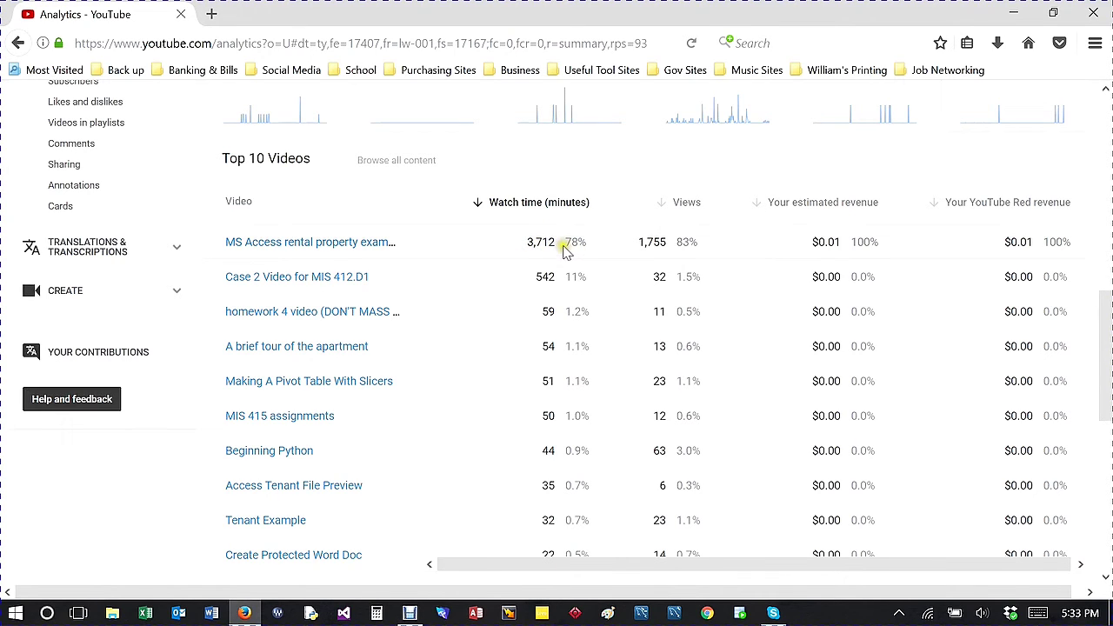
scroll(675, 296, "down", 3)
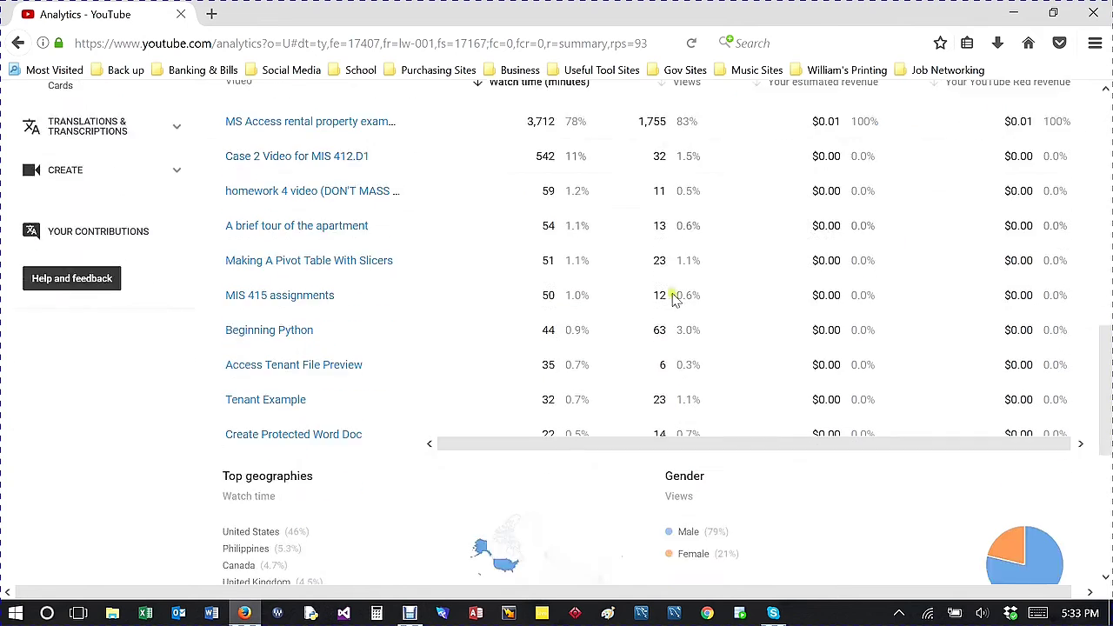
scroll(675, 297, "down", 4)
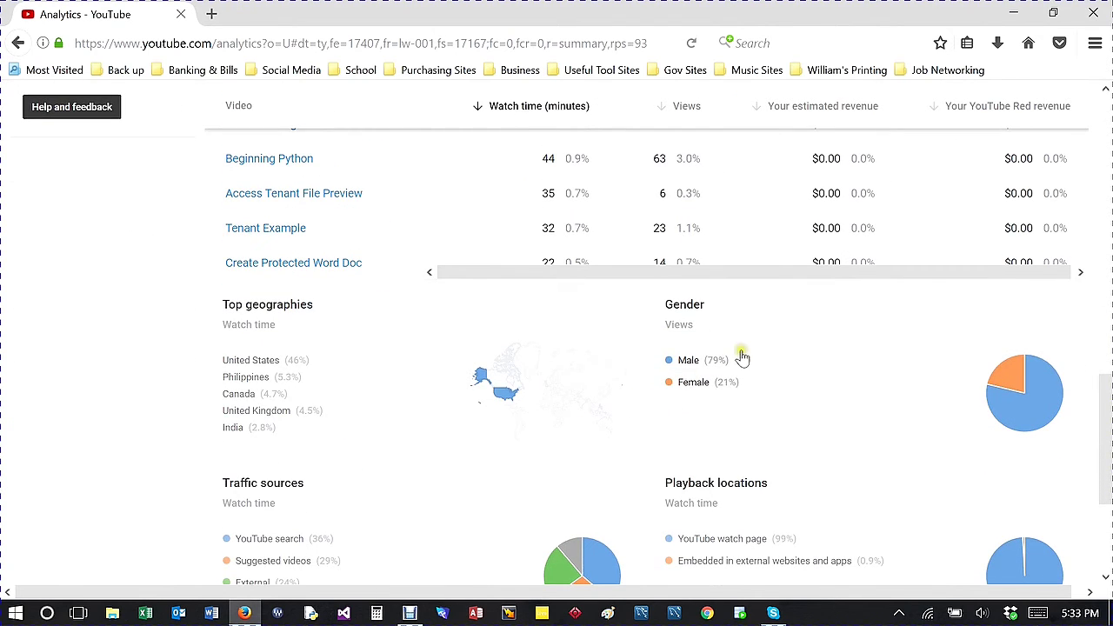
scroll(739, 358, "down", 2)
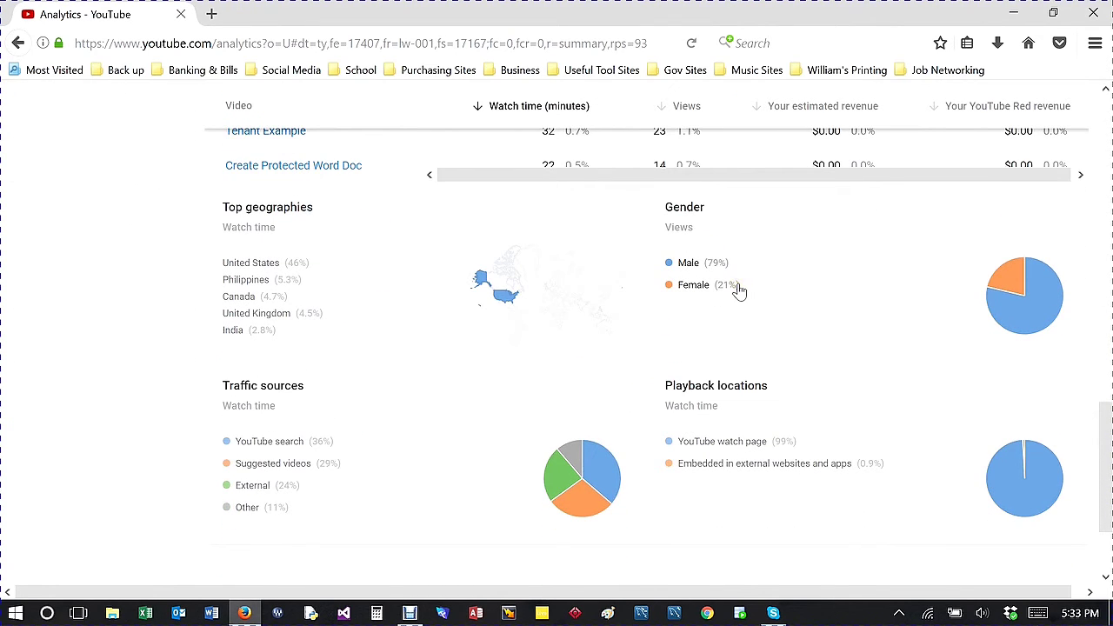
scroll(683, 331, "down", 2)
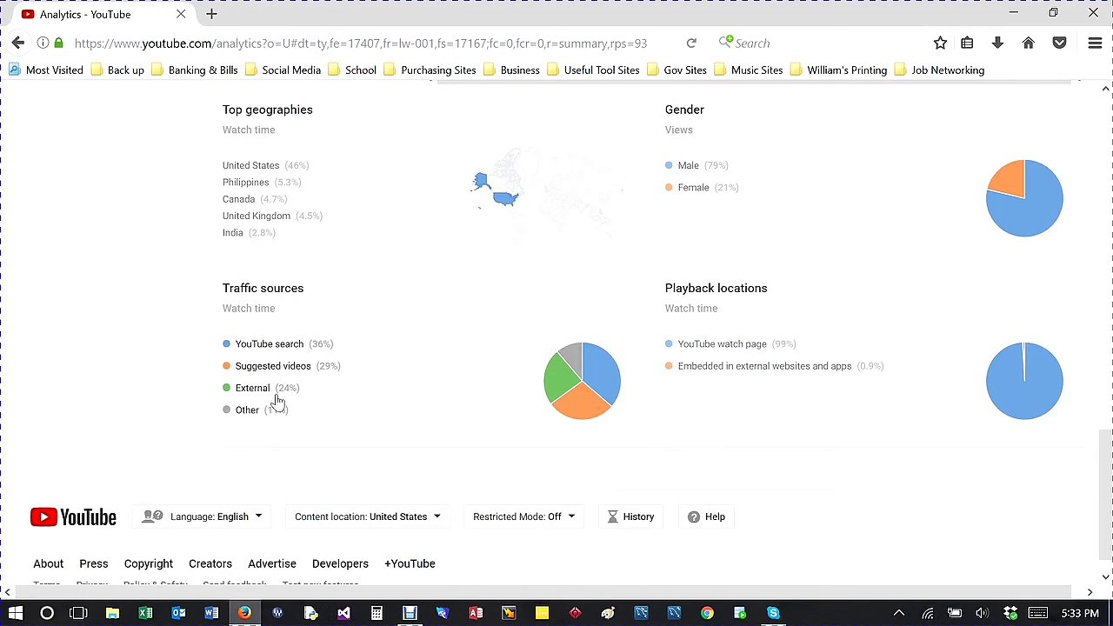
scroll(409, 382, "down", 1)
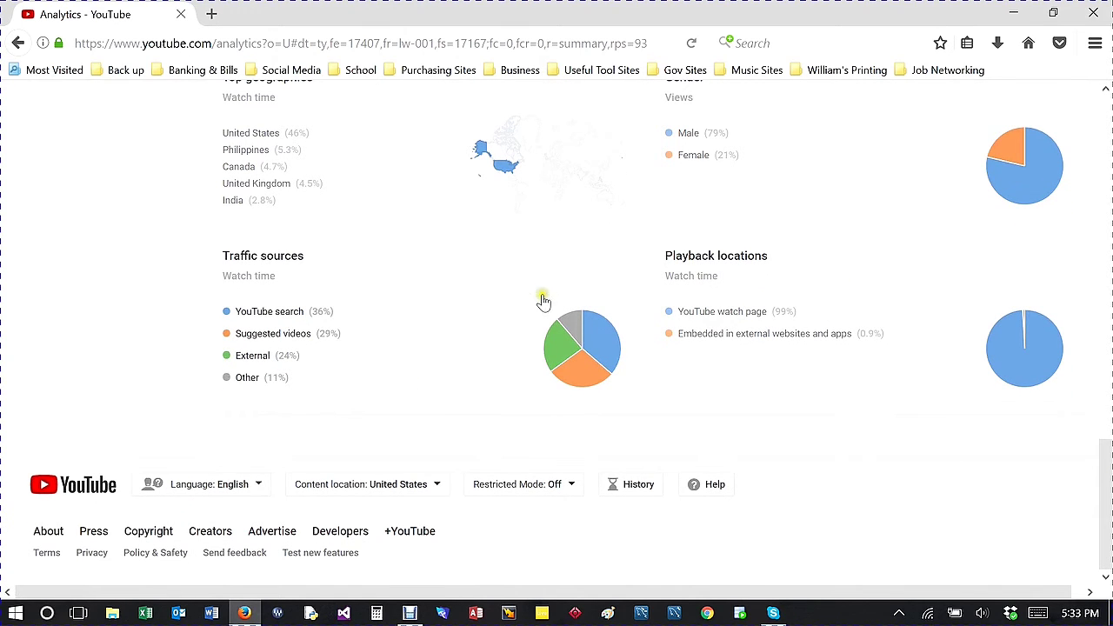
scroll(522, 293, "up", 4)
scroll(502, 319, "down", 2)
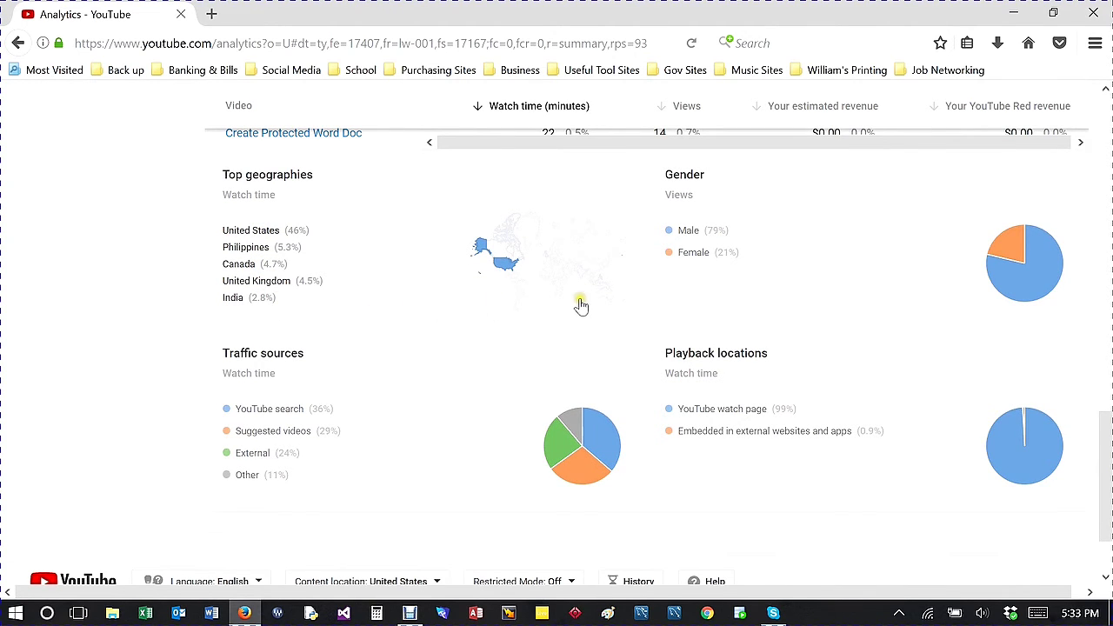
scroll(581, 305, "up", 4)
scroll(522, 305, "up", 6)
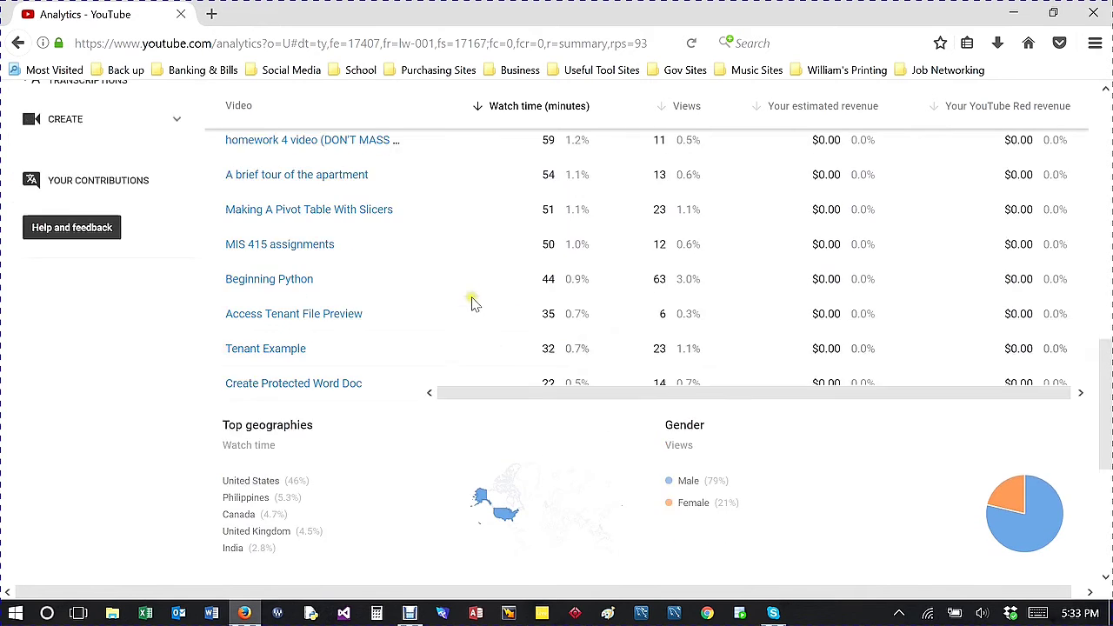
scroll(422, 296, "up", 5)
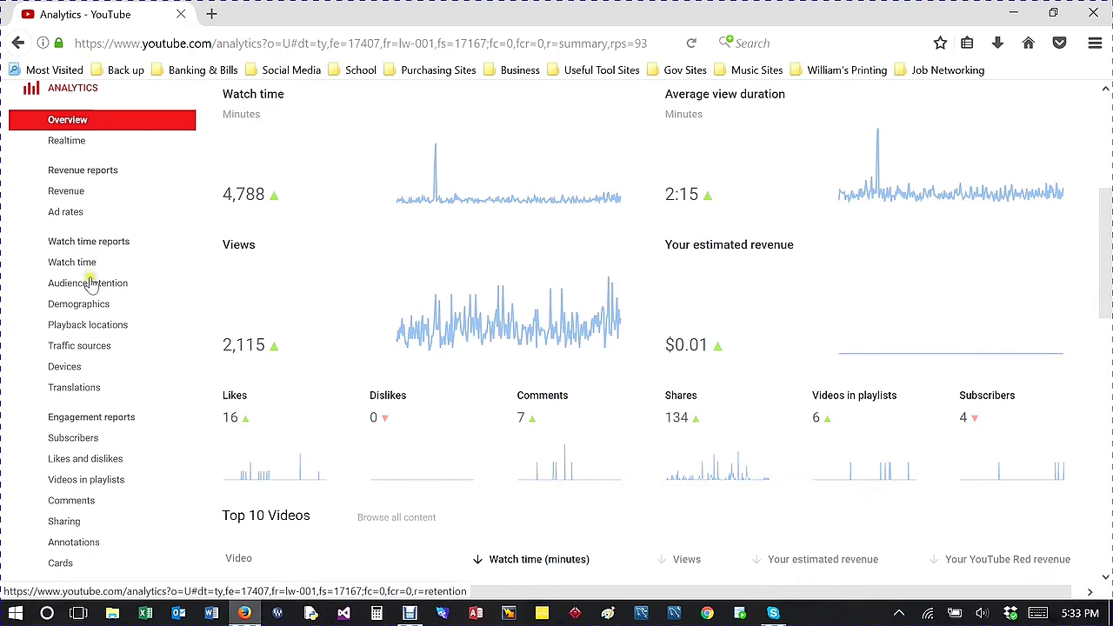
Step: Open the Demographics report and scroll through its contents
left_click(87, 309)
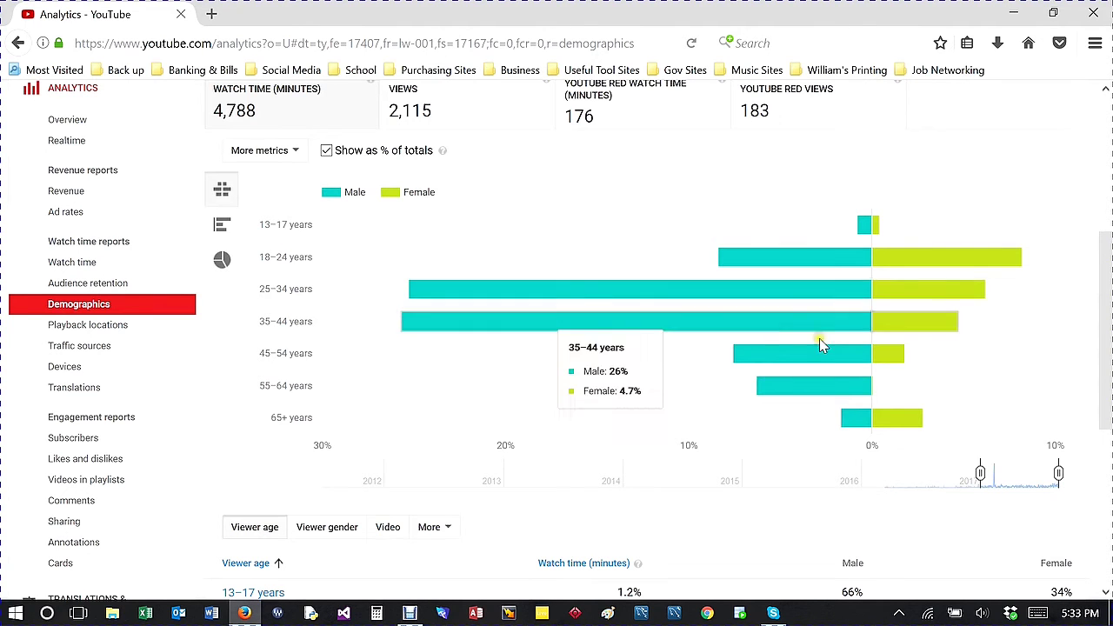
scroll(820, 338, "down", 2)
scroll(825, 251, "down", 5)
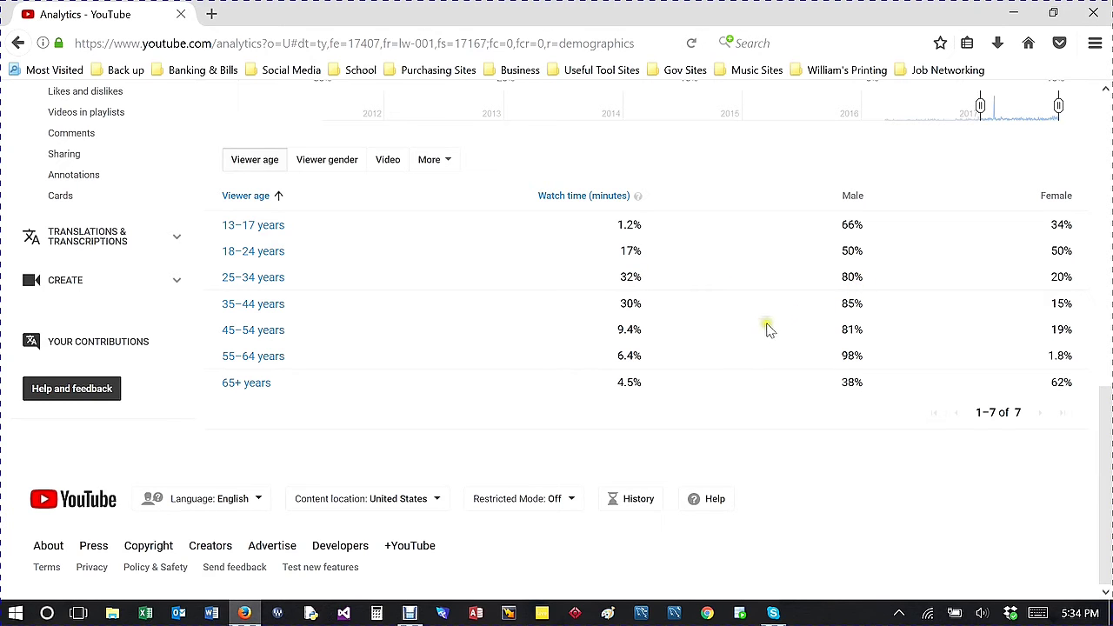
scroll(182, 296, "up", 6)
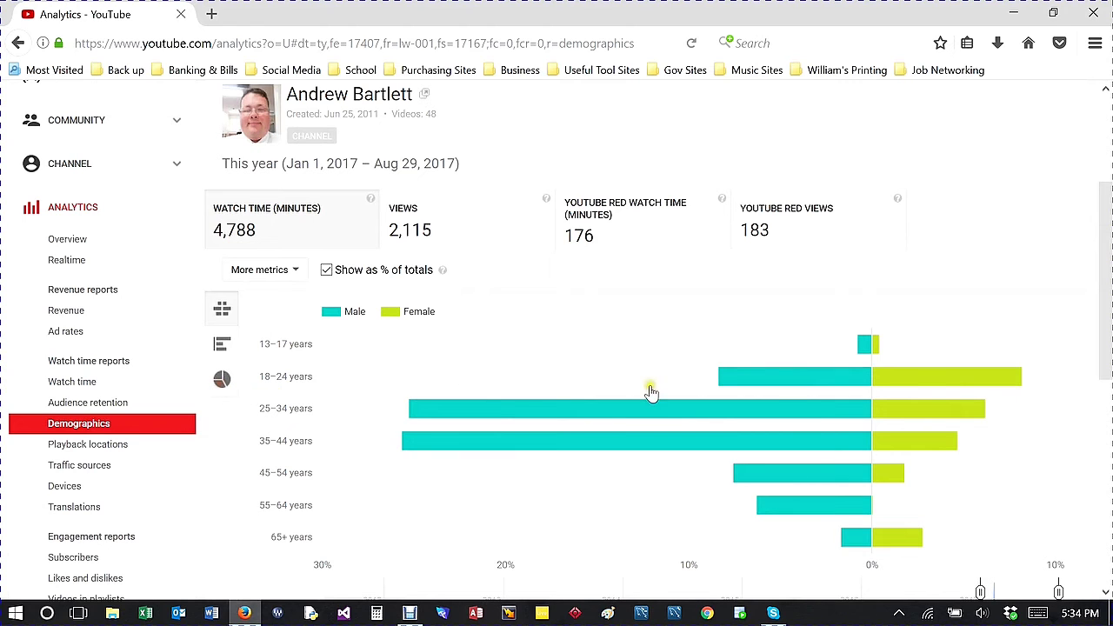
Step: Show viewer age as a pie chart, with 25–34 at 32% and 35–44 at 30%
left_click(777, 375)
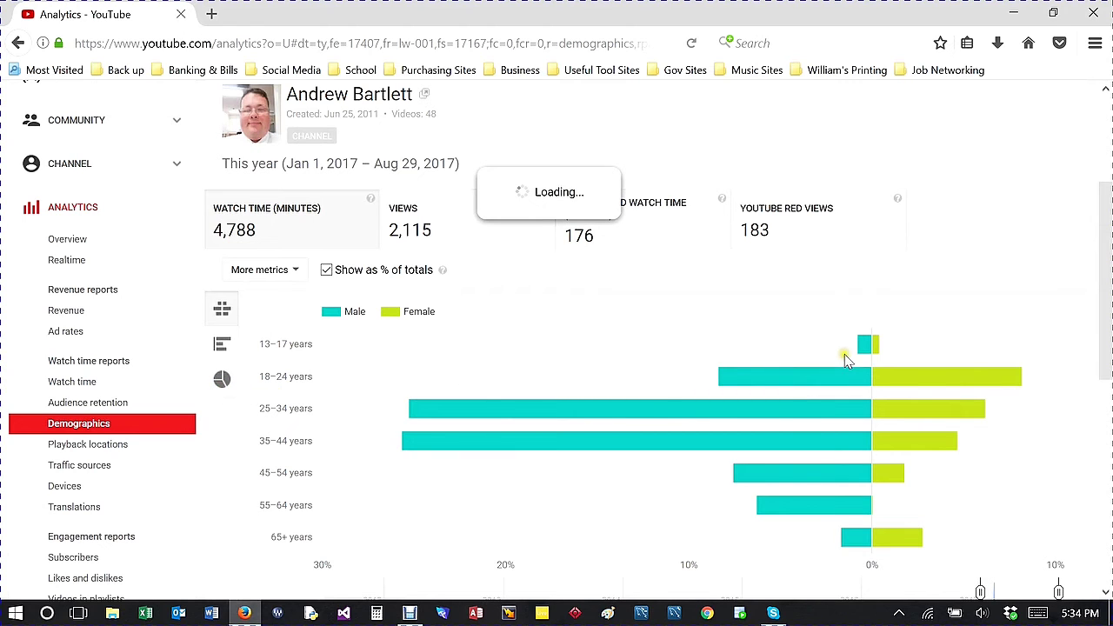
scroll(785, 364, "down", 2)
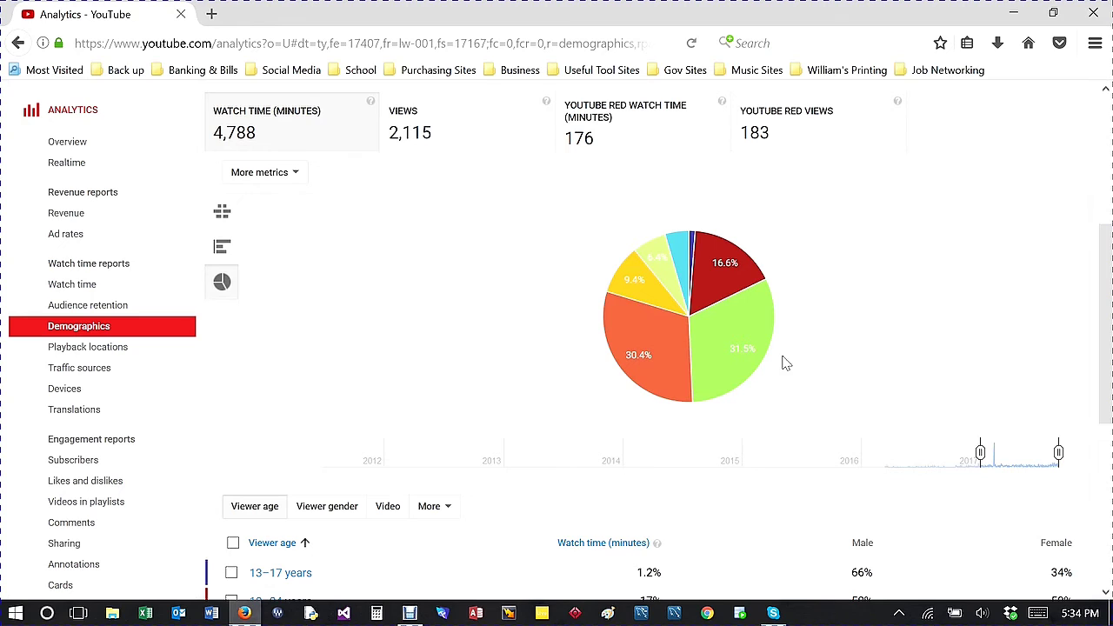
mouse_move(693, 285)
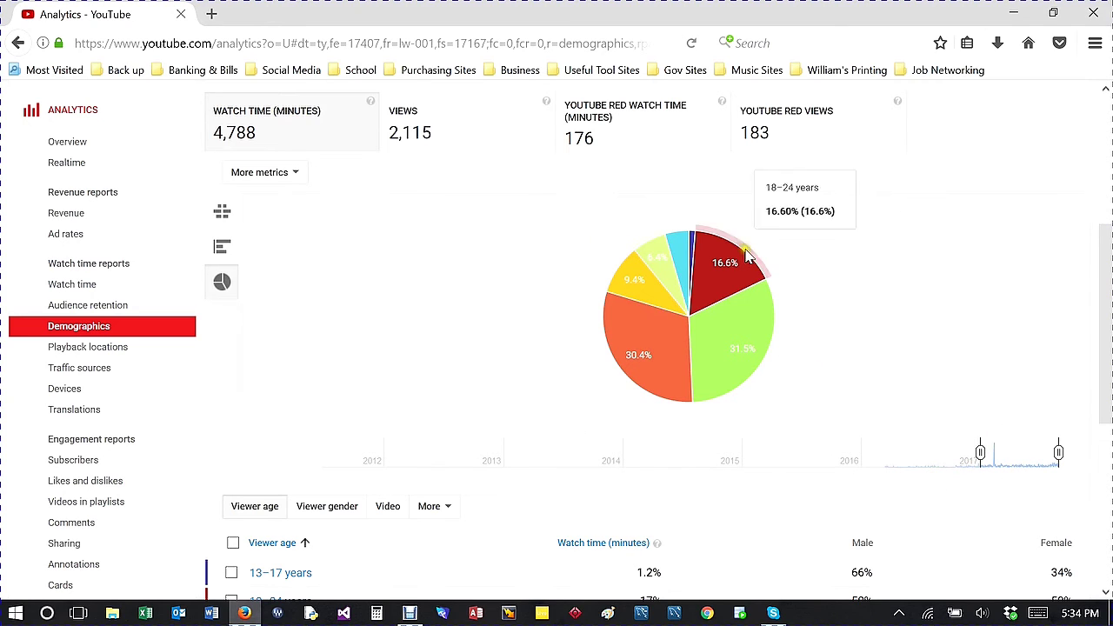
mouse_move(633, 280)
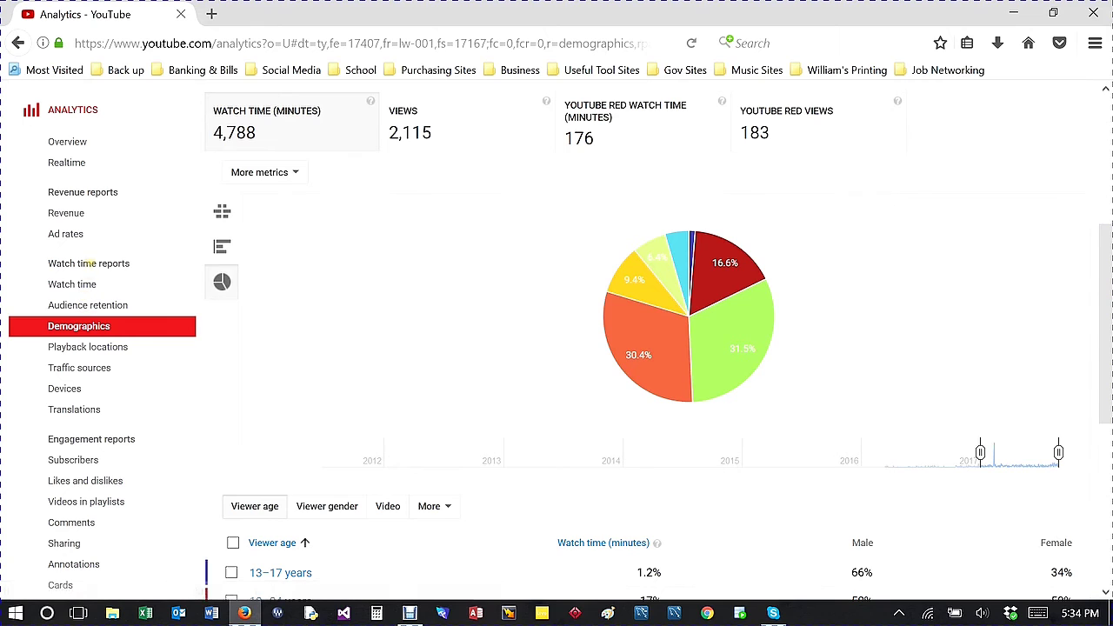
scroll(83, 327, "down", 2)
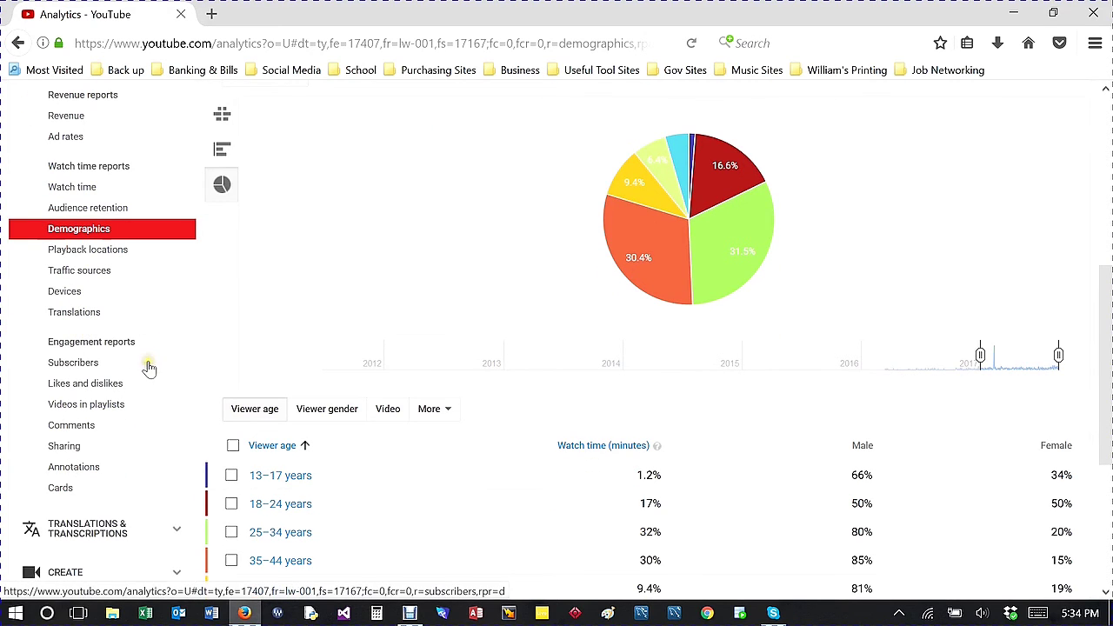
Step: Open the Comments report and review this year's 7 comments on the MS Access and Beginning Python videos
left_click(80, 429)
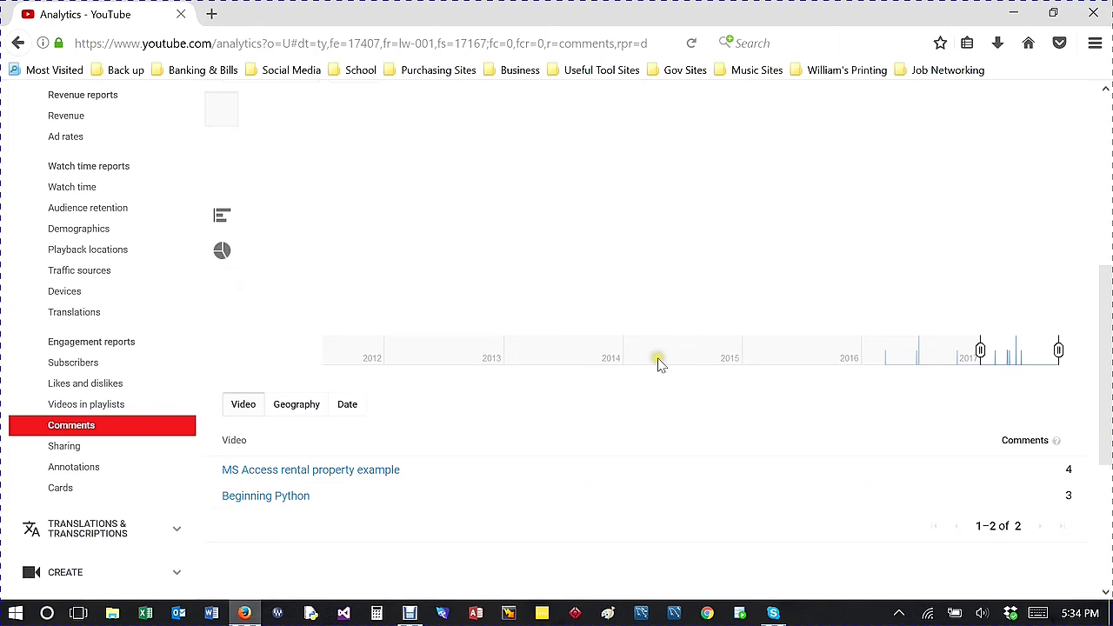
scroll(739, 341, "down", 2)
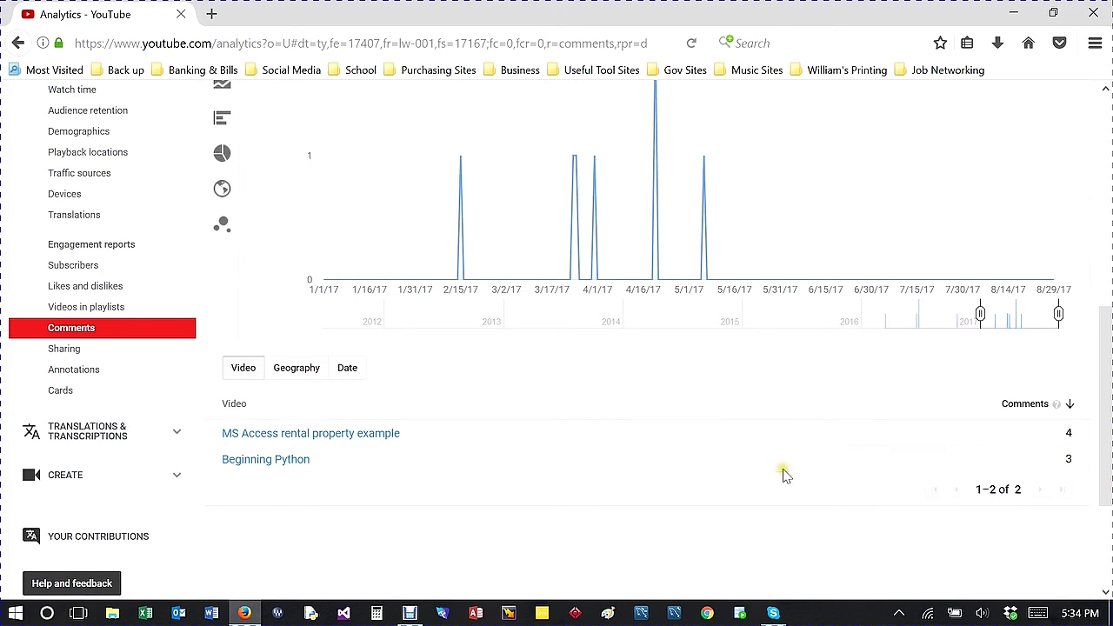
mouse_move(296, 440)
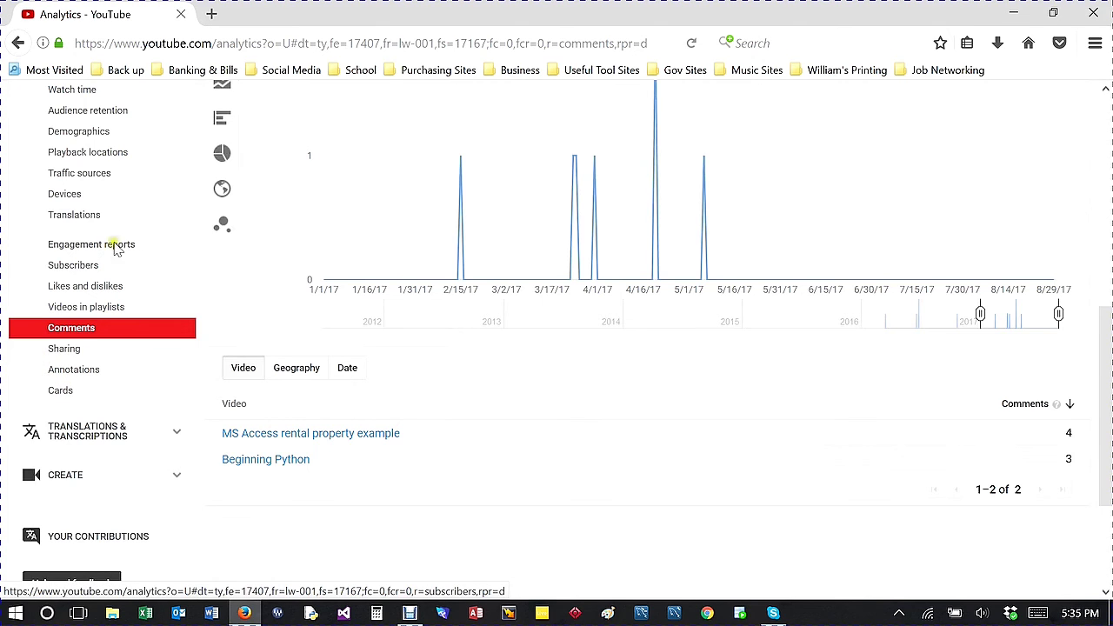
scroll(108, 244, "up", 3)
scroll(83, 290, "up", 3)
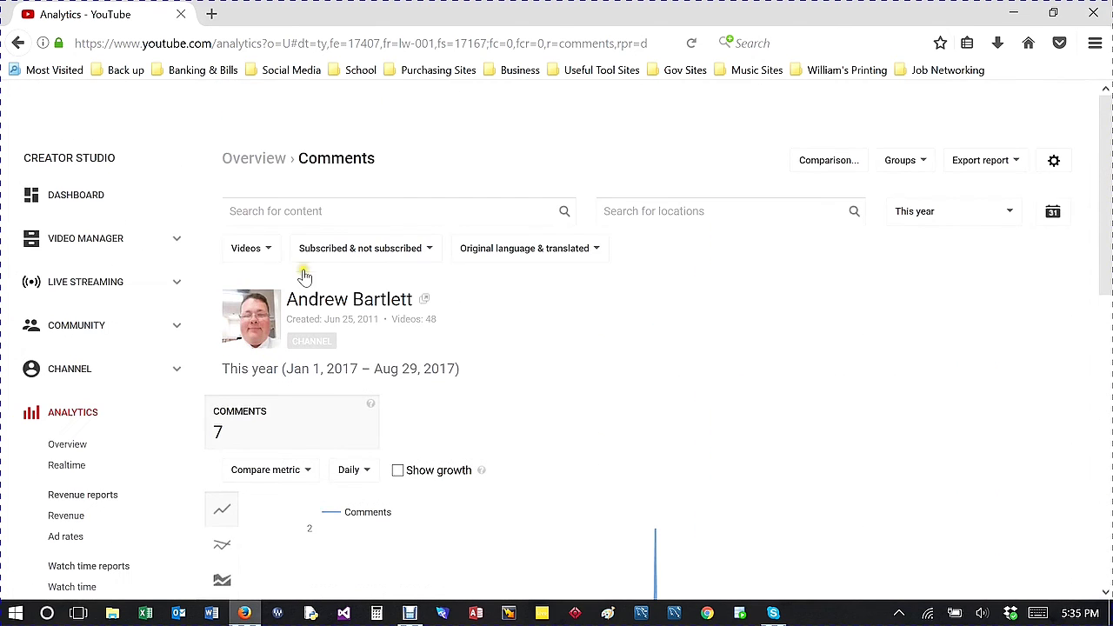
Step: Show the Export report formats: Google Sheets, CSV and Microsoft Excel
left_click(1018, 168)
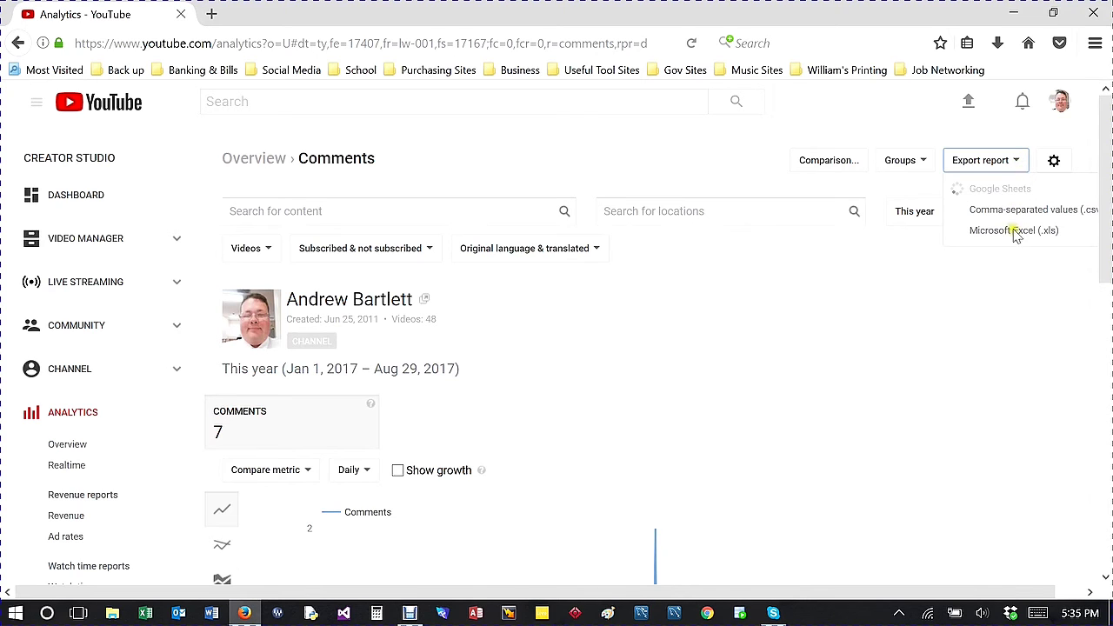
left_click(1029, 233)
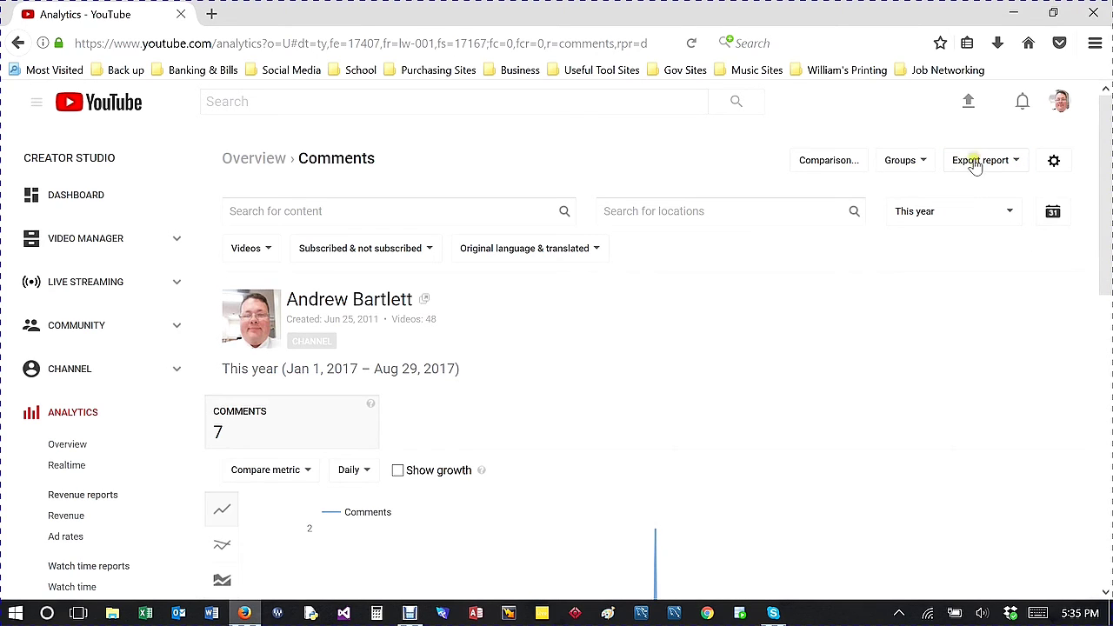
left_click(1016, 166)
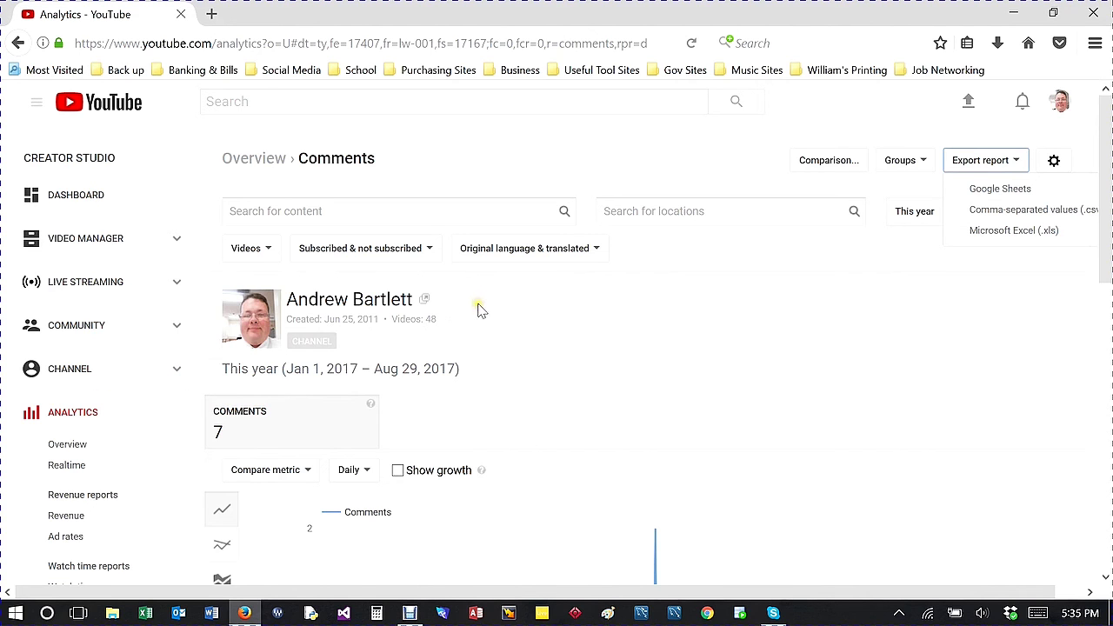
Step: Close Firefox and launch Notepad from the Windows search
left_click(1097, 14)
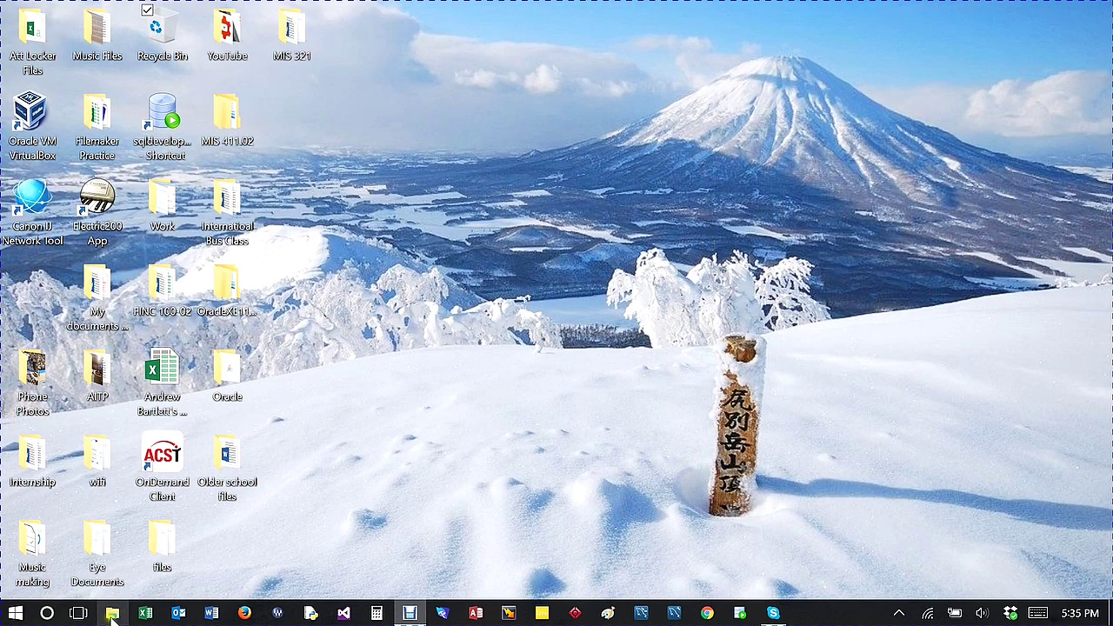
left_click(47, 613)
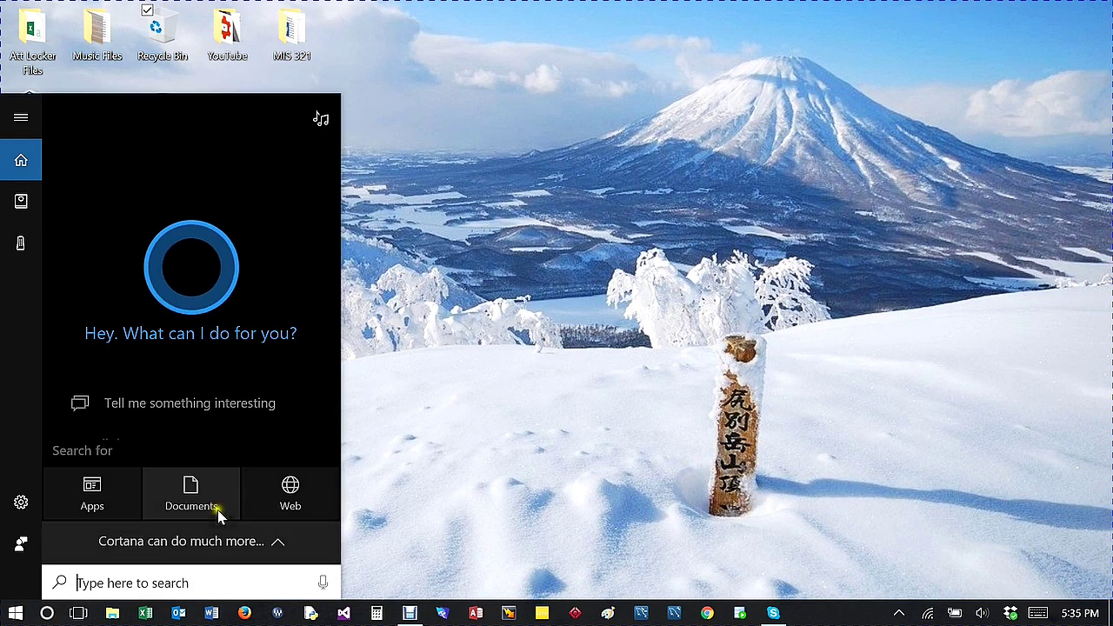
type("not")
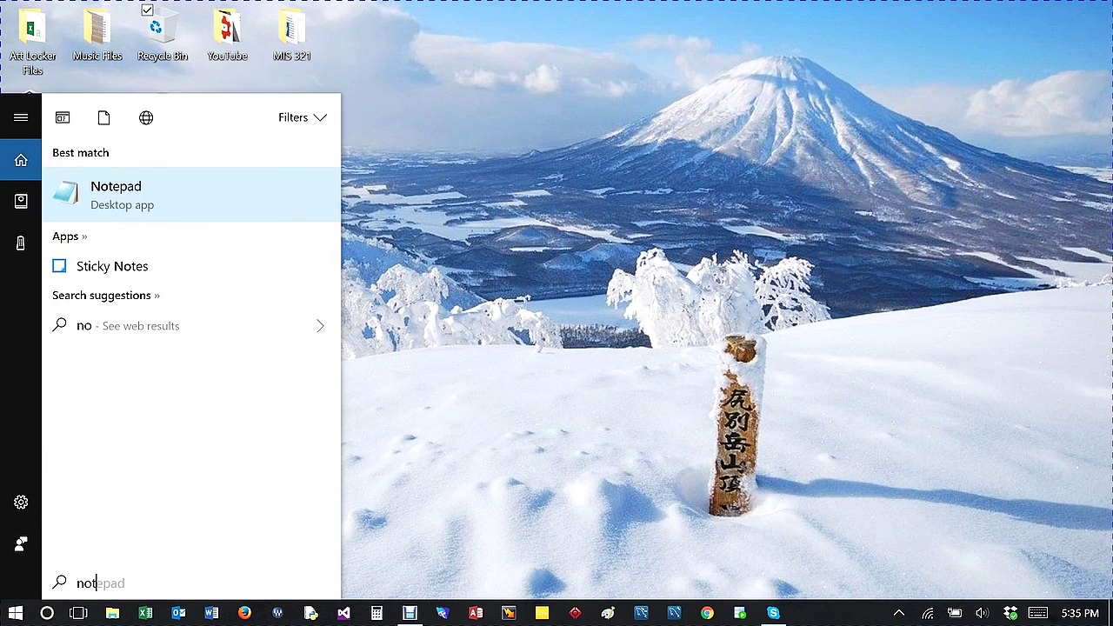
type("e")
left_click(162, 211)
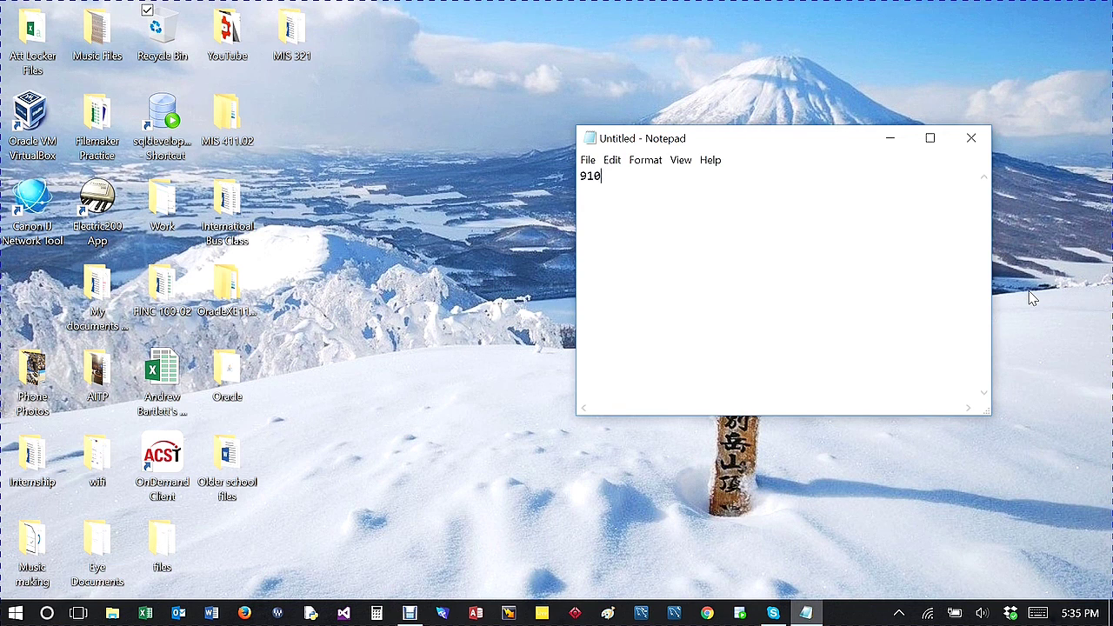
Step: Type the contact's phone number, then their full name on the next line
type("273 5256")
key("Return")
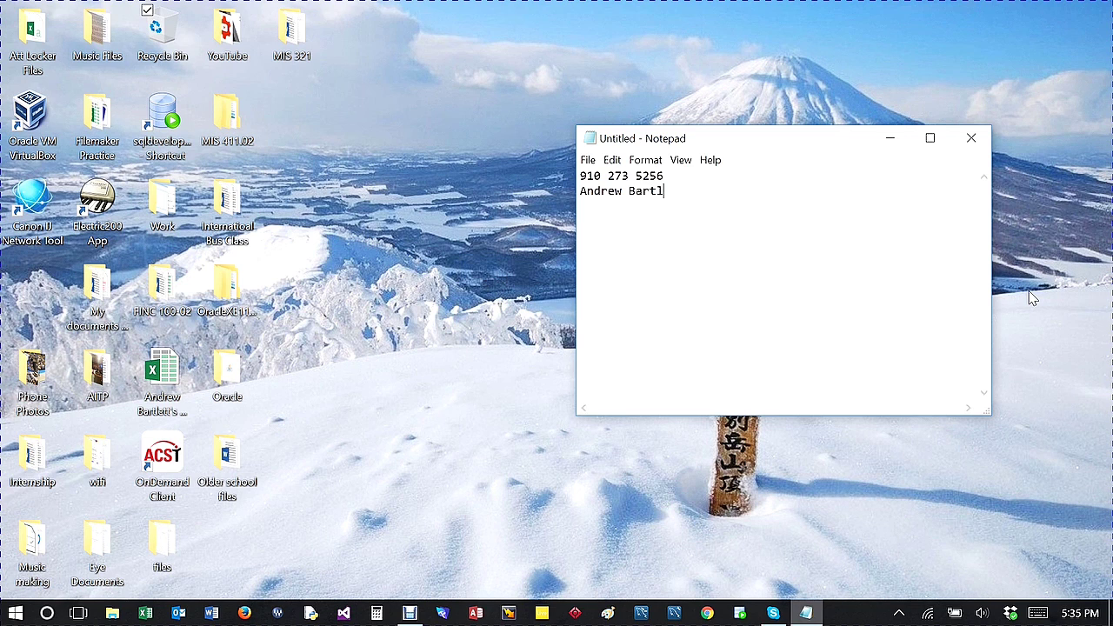
type("ett")
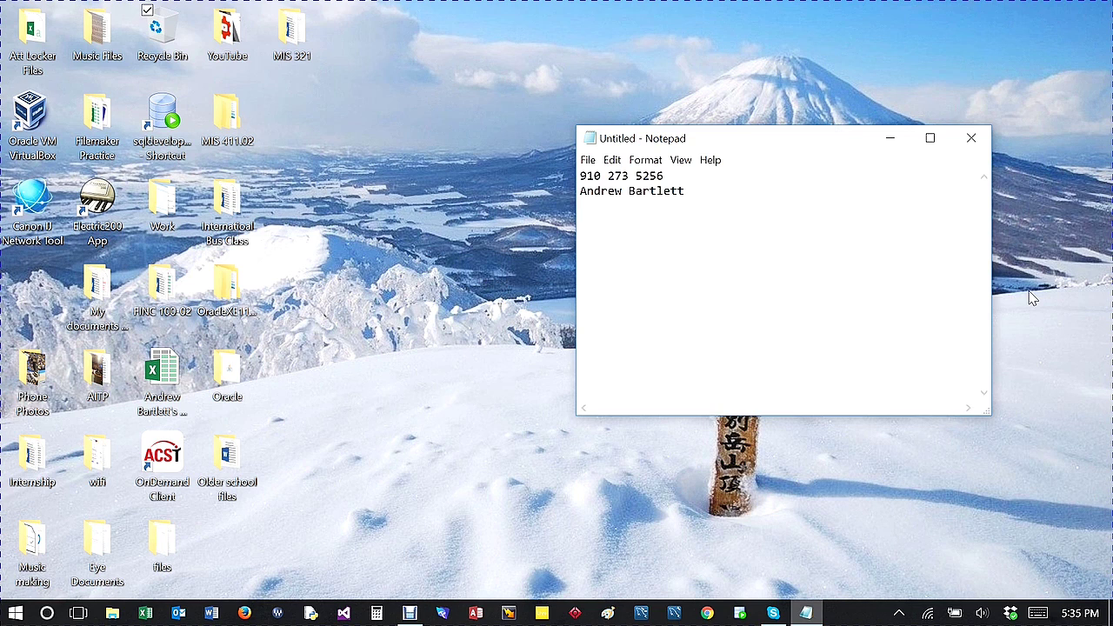